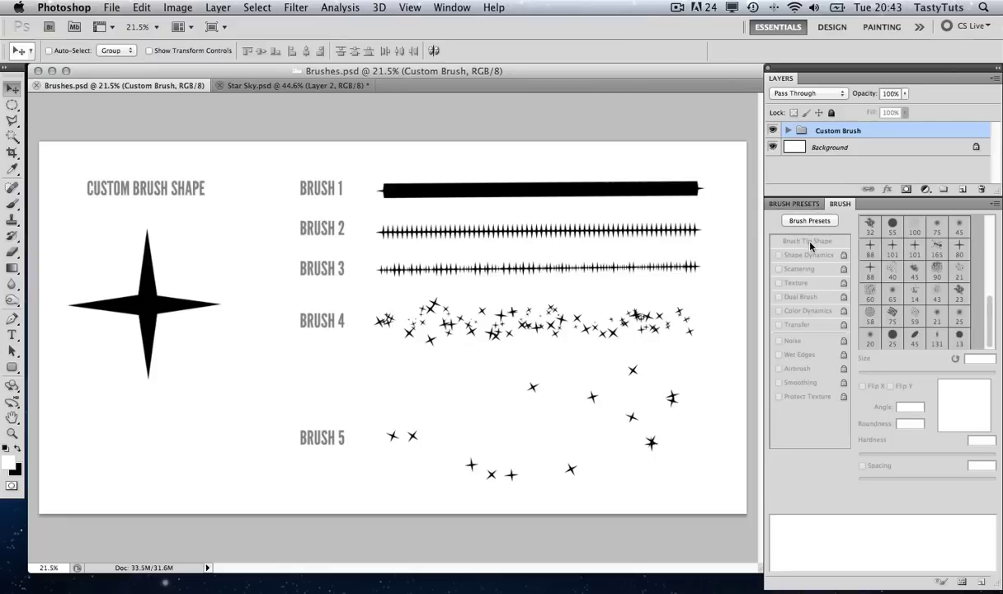
pyautogui.click(433, 8)
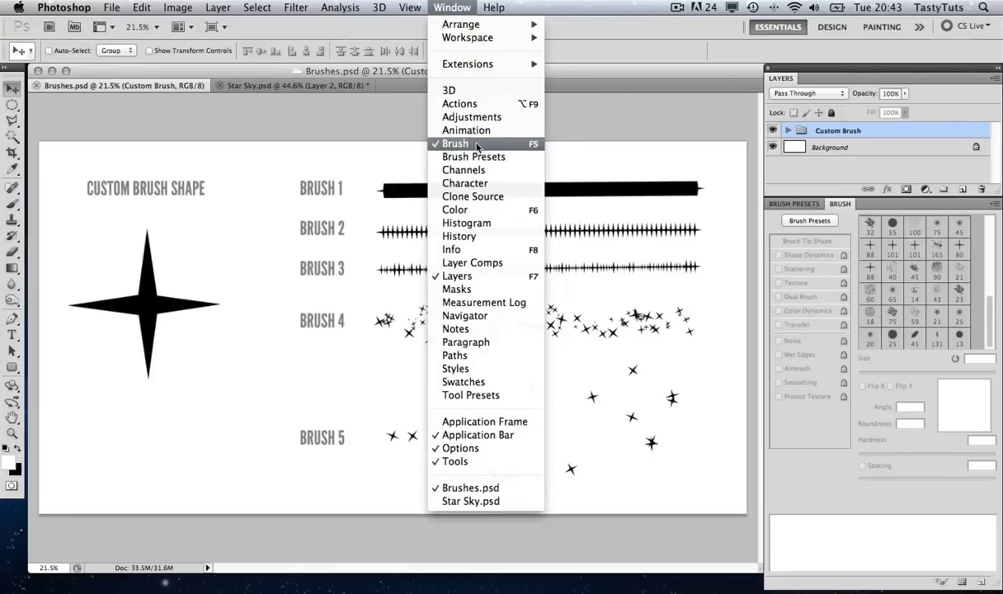
pyautogui.click(568, 125)
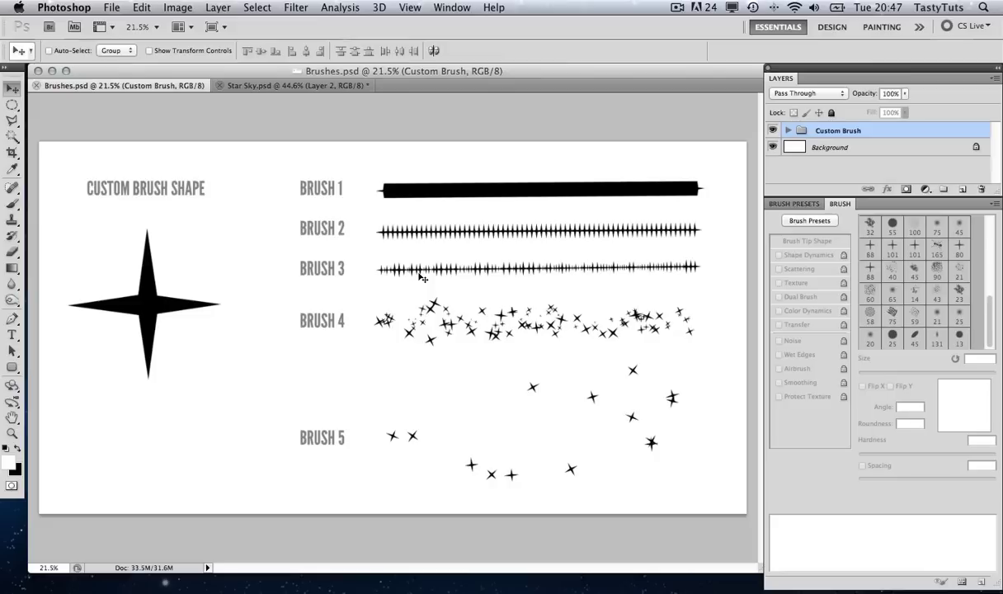
# Stamp several scattered stars on Layer 2 of Star Sky.psd using the Brush tool with the 80 px single-star preset.
pyautogui.click(284, 86)
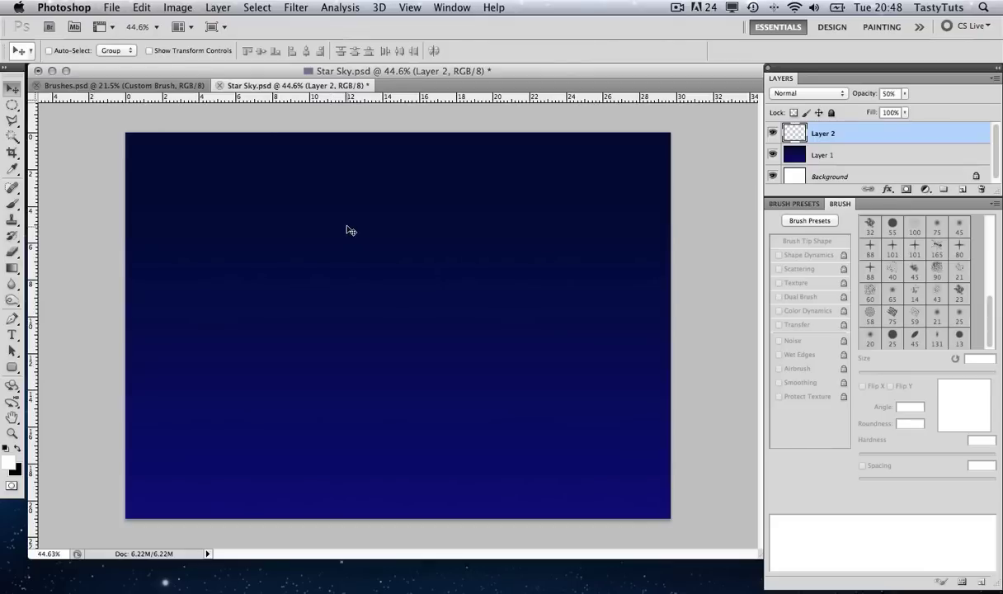
pyautogui.press('b')
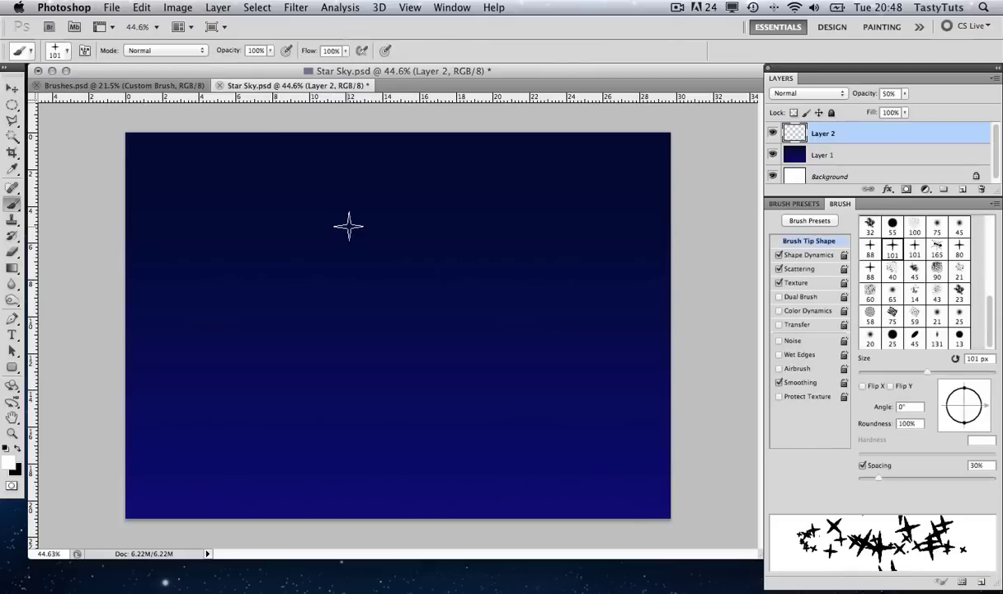
pyautogui.click(797, 204)
pyautogui.click(833, 540)
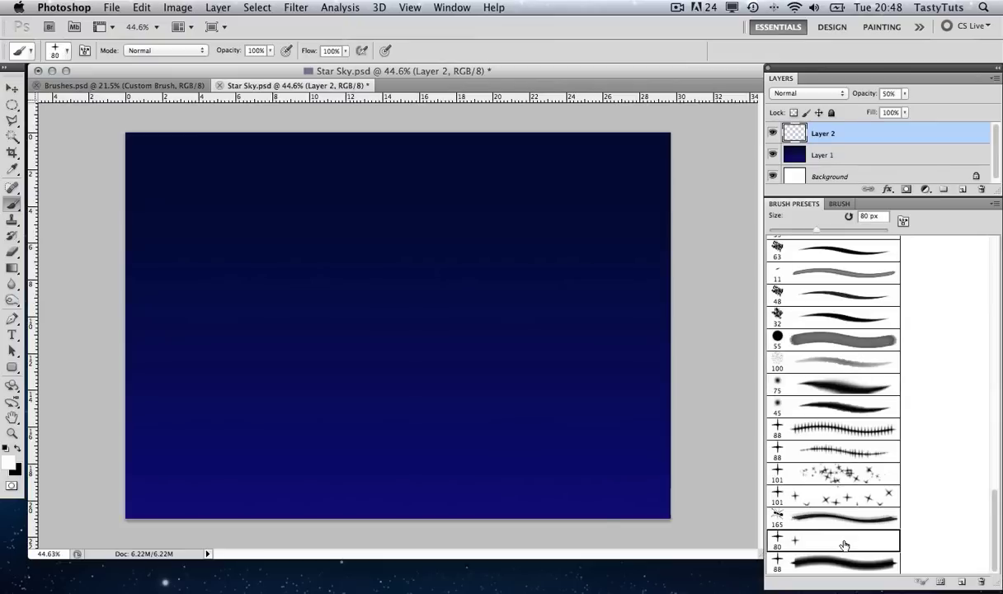
pyautogui.click(153, 355)
pyautogui.moveTo(370, 333); pyautogui.dragTo(363, 346)
pyautogui.click(593, 210)
pyautogui.click(347, 211)
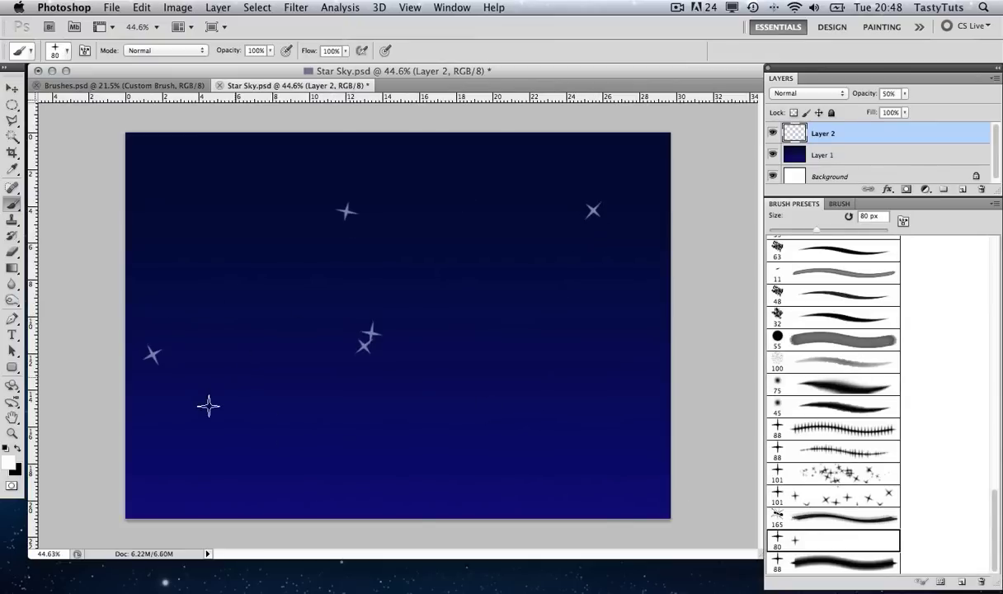
# Reduce the star brush to 45 px and stamp many small stars across the whole night sky.
pyautogui.press('[')
pyautogui.press('[')
pyautogui.press('[')
pyautogui.press('[')
pyautogui.click(174, 270)
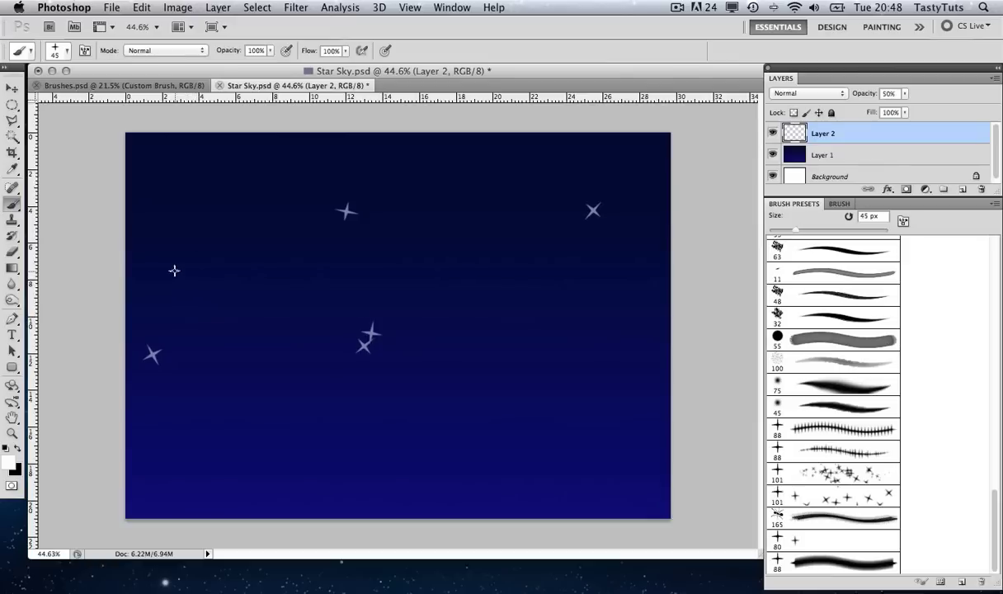
pyautogui.moveTo(288, 198); pyautogui.dragTo(292, 209)
pyautogui.click(603, 415)
pyautogui.click(614, 404)
pyautogui.click(541, 290)
pyautogui.click(342, 275)
pyautogui.click(377, 367)
pyautogui.click(258, 396)
pyautogui.click(496, 402)
pyautogui.click(536, 380)
pyautogui.click(418, 446)
pyautogui.click(428, 476)
pyautogui.click(287, 443)
pyautogui.click(287, 469)
pyautogui.click(160, 452)
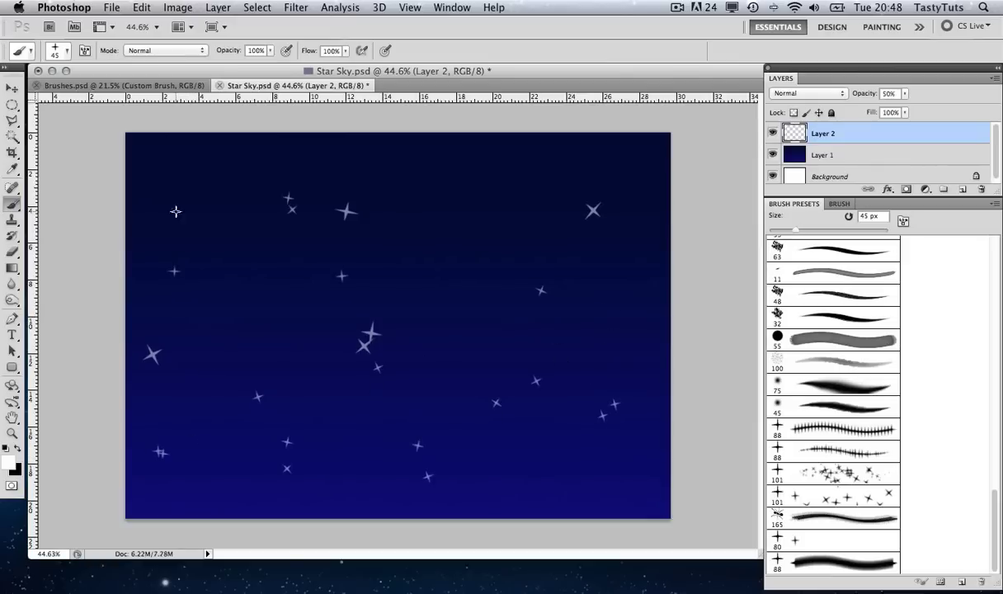
pyautogui.click(205, 178)
pyautogui.moveTo(341, 176); pyautogui.dragTo(469, 220)
pyautogui.click(561, 165)
pyautogui.click(430, 204)
pyautogui.click(305, 256)
pyautogui.click(343, 268)
pyautogui.press(']')
pyautogui.press(']')
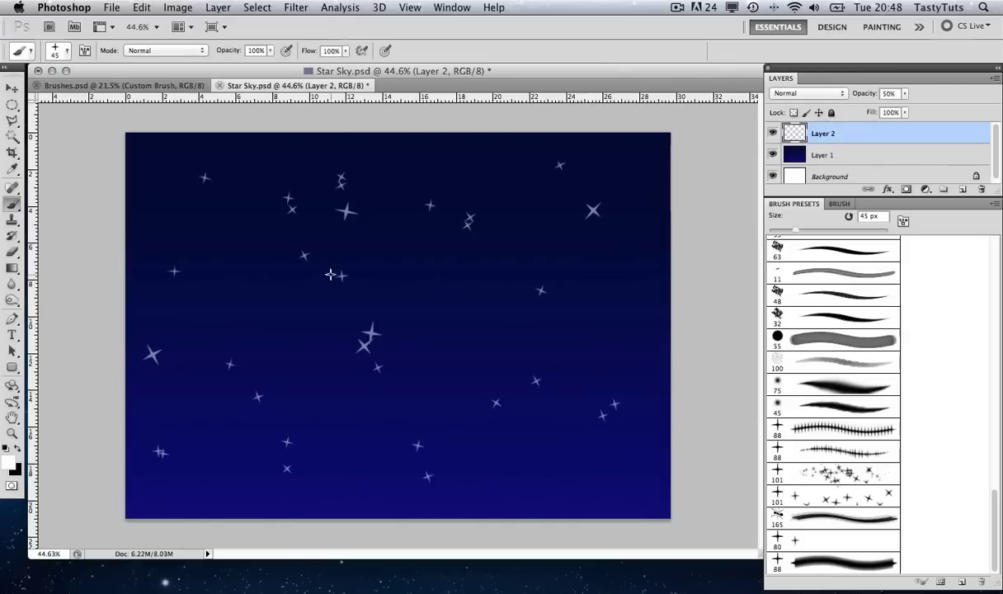
pyautogui.click(229, 364)
pyautogui.click(473, 307)
# Enlarge the star brush to 100 px and stamp three large stars in the upper and middle parts of the sky.
pyautogui.press(']')
pyautogui.press(']')
pyautogui.press(']')
pyautogui.press(']')
pyautogui.click(613, 186)
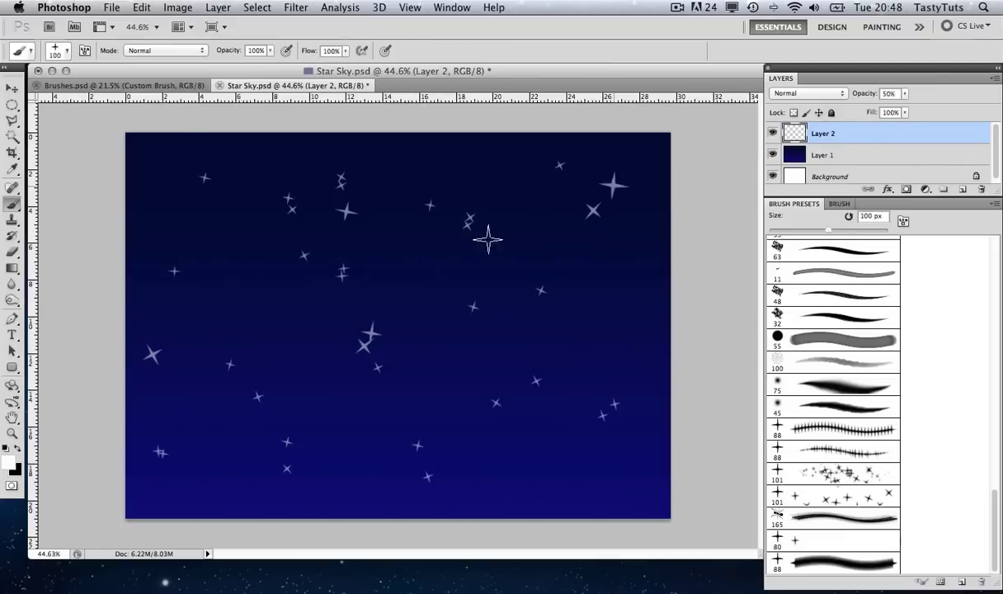
pyautogui.click(347, 324)
pyautogui.click(373, 252)
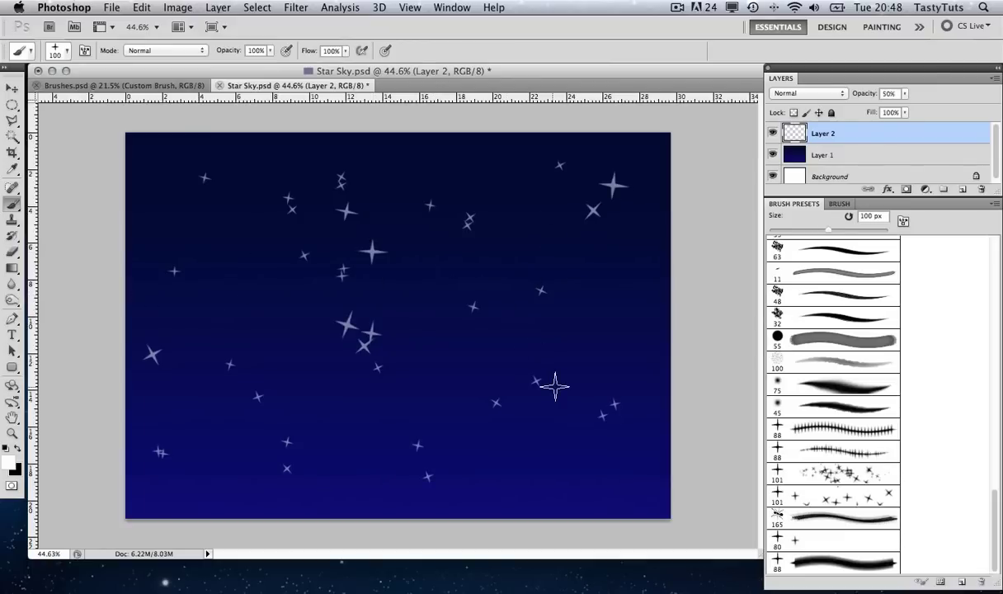
# In Brushes.psd, examine the Shape Dynamics, Scattering and Texture settings of the Brush 3 preset, leaving Scattering and Texture disabled.
pyautogui.click(140, 87)
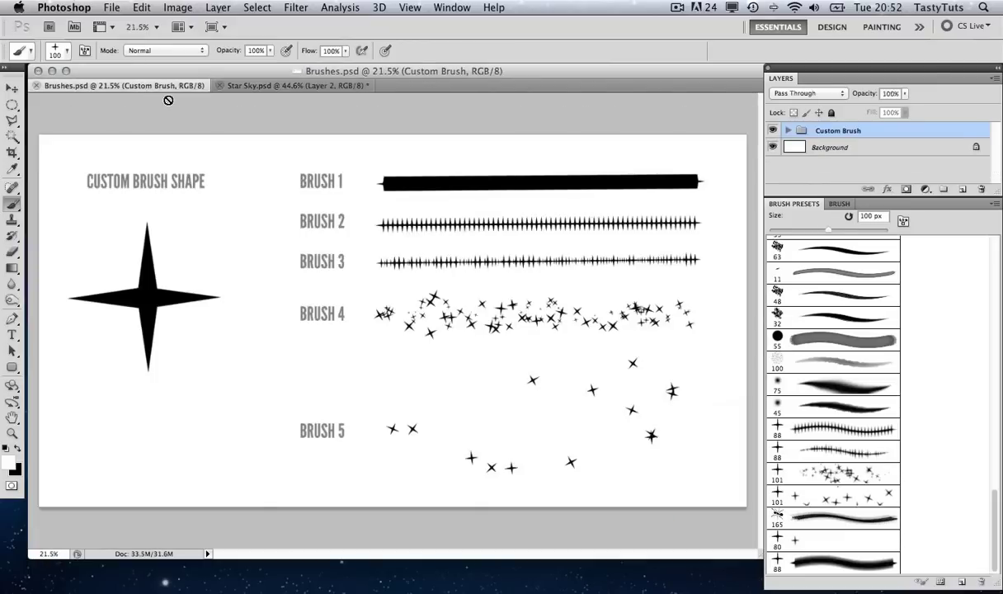
pyautogui.click(840, 452)
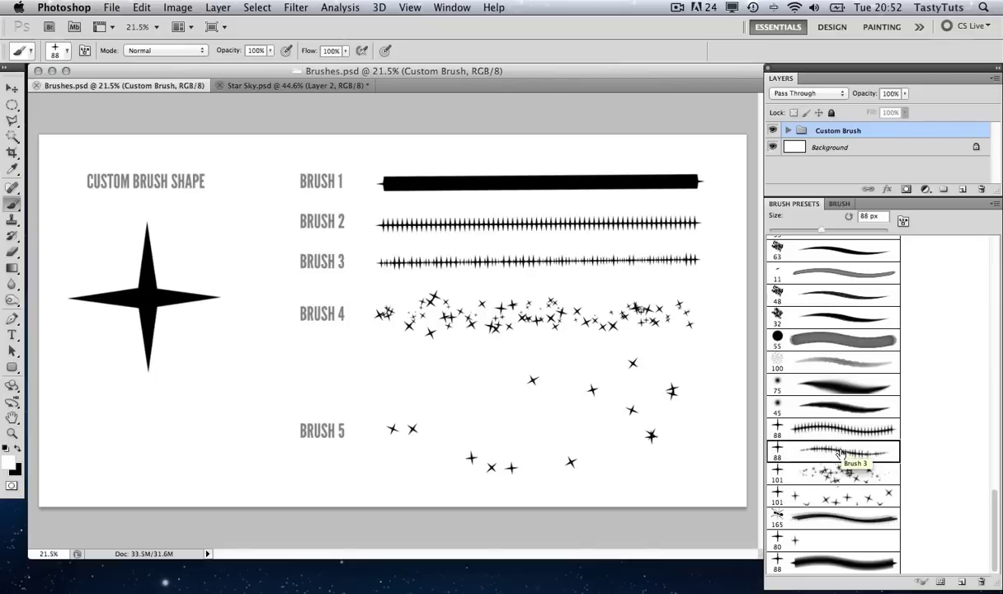
pyautogui.click(839, 204)
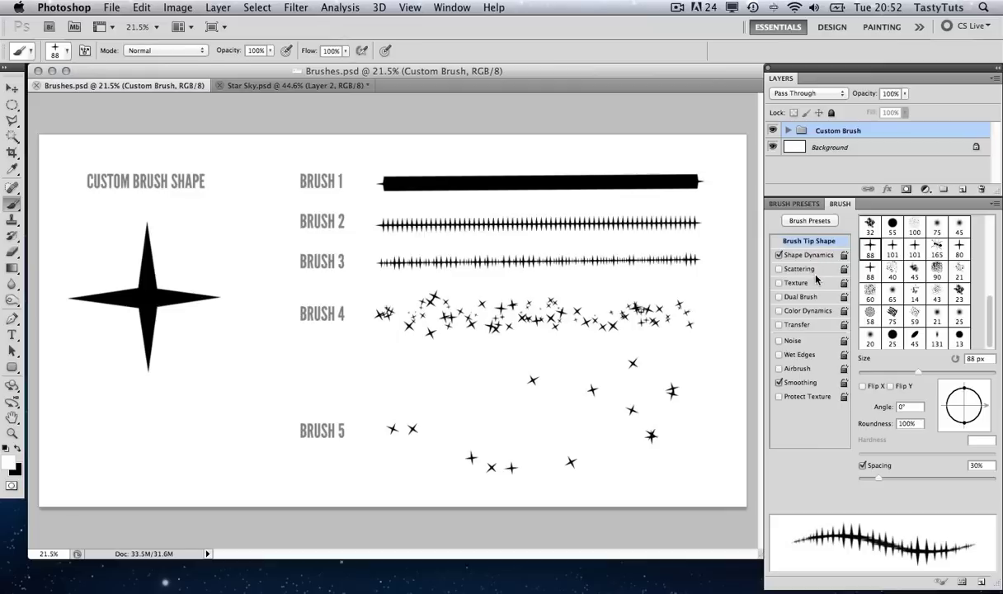
pyautogui.click(800, 256)
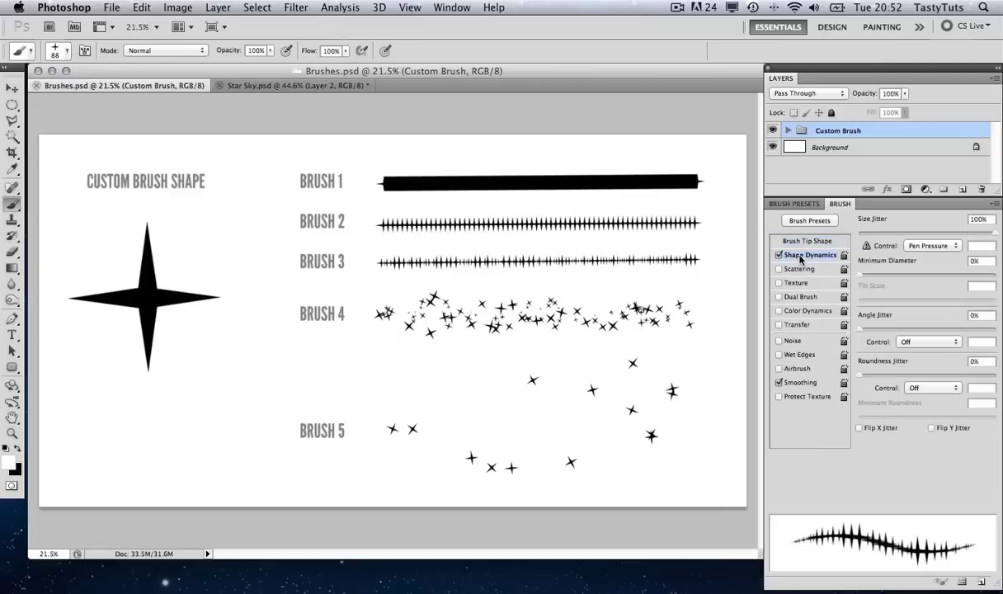
pyautogui.click(798, 269)
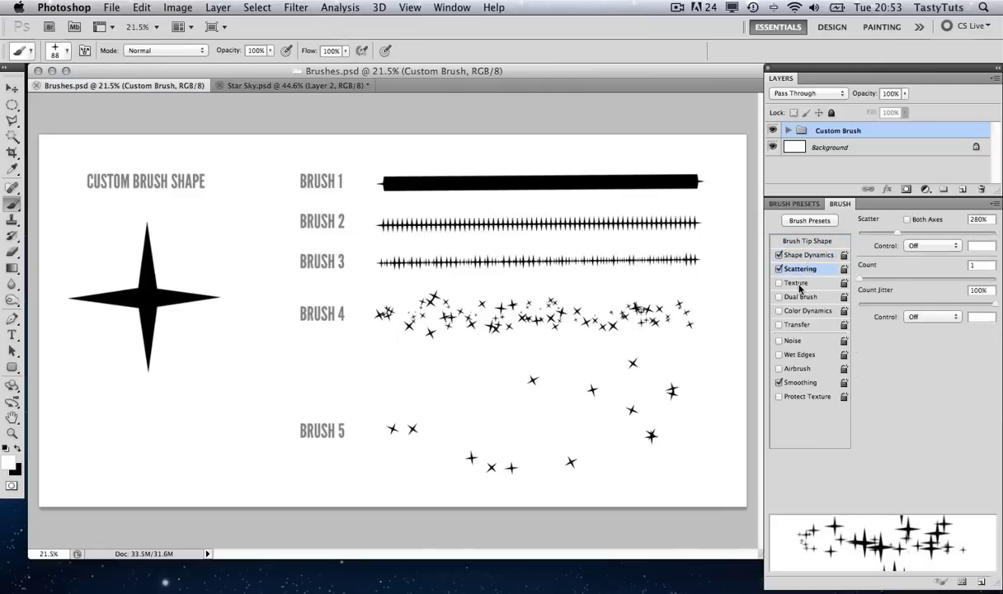
pyautogui.click(796, 284)
pyautogui.click(779, 283)
pyautogui.click(778, 269)
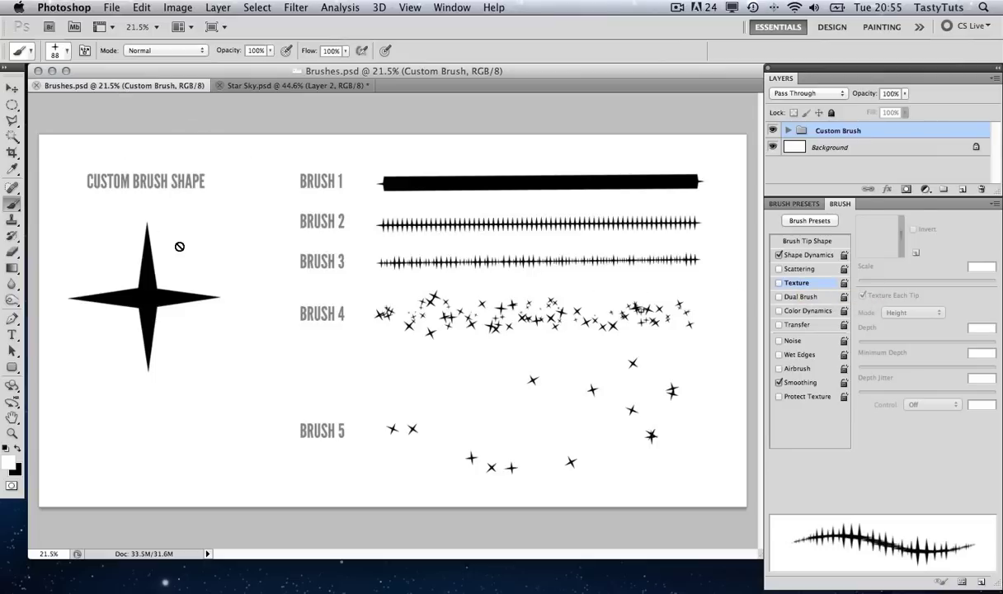
# Select the layer of the large custom star shape, shift it slightly down and right, and copy it with the whole canvas selected.
pyautogui.press('v')
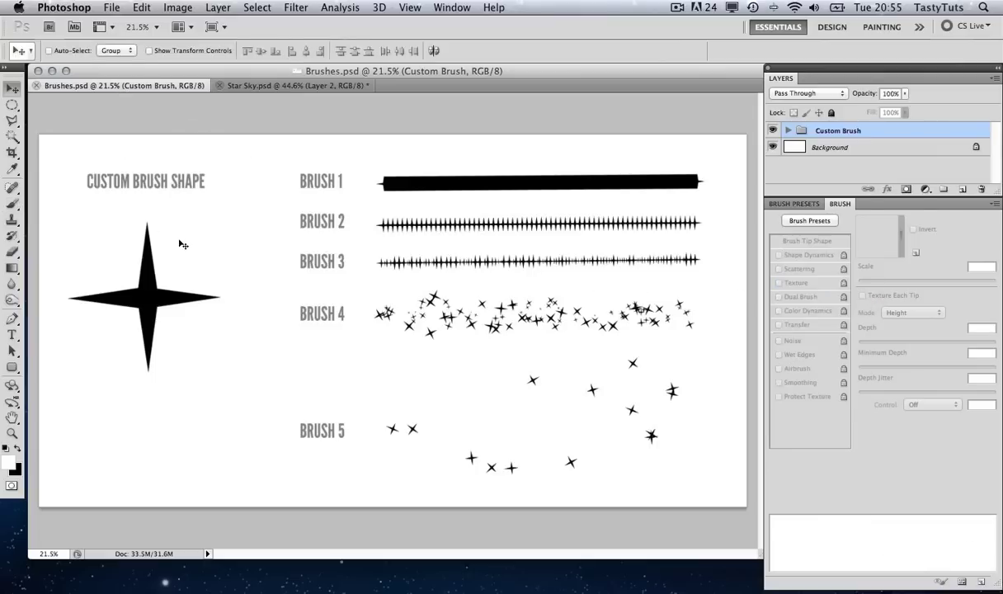
pyautogui.rightClick(149, 287)
pyautogui.click(173, 309)
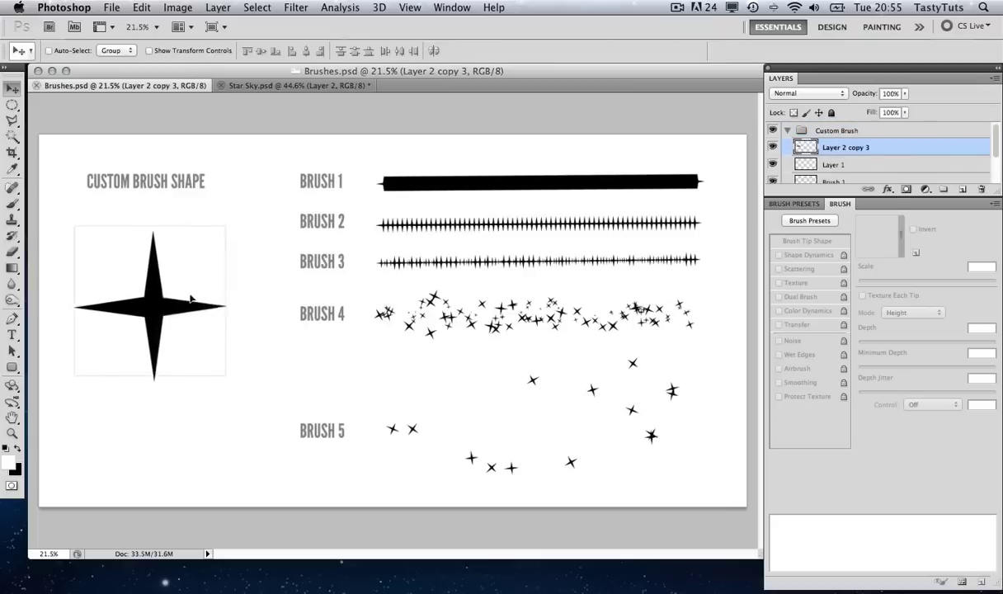
pyautogui.moveTo(147, 302); pyautogui.dragTo(163, 319)
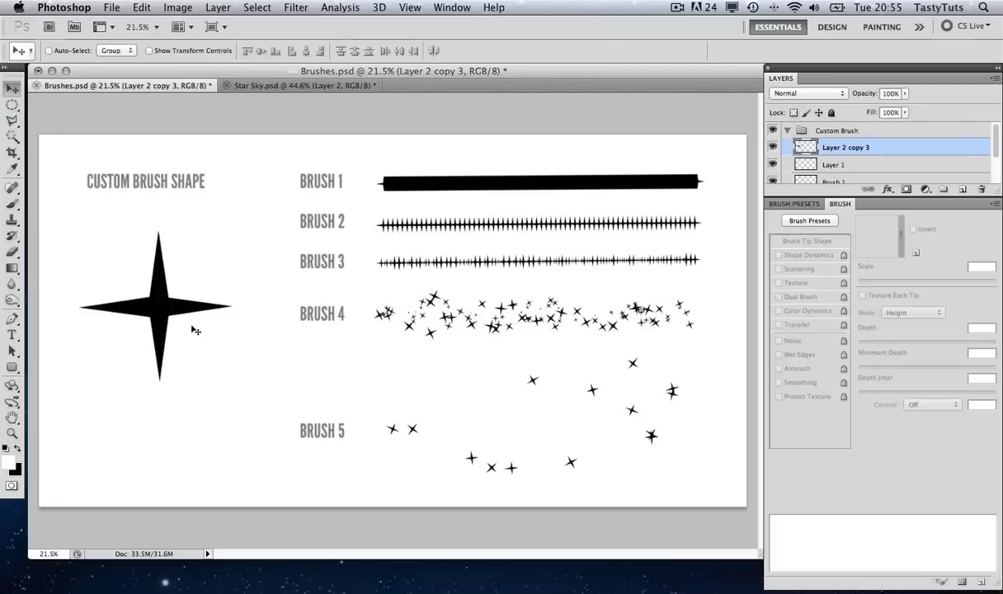
pyautogui.press('super+a')
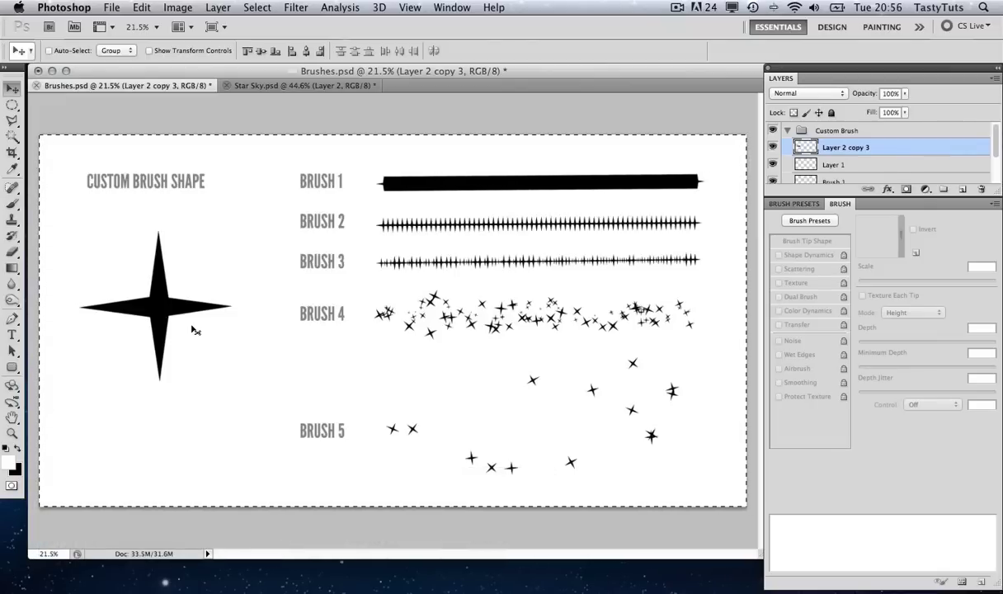
# Create a new RGB document 100 by 100 pixels at 72 pixels/inch with a white background.
pyautogui.press('super+n')
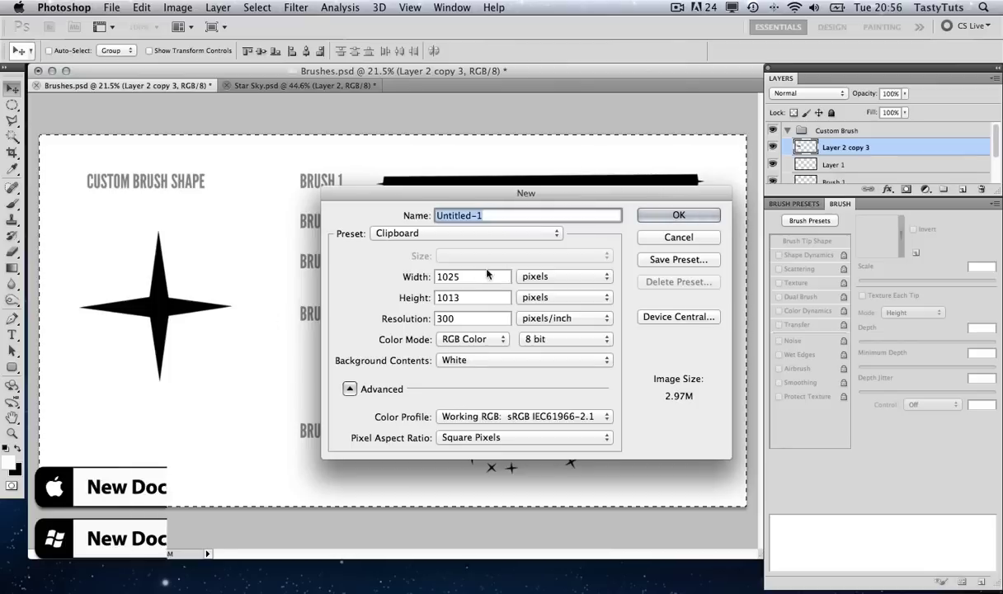
pyautogui.press('Tab')
pyautogui.write('1')
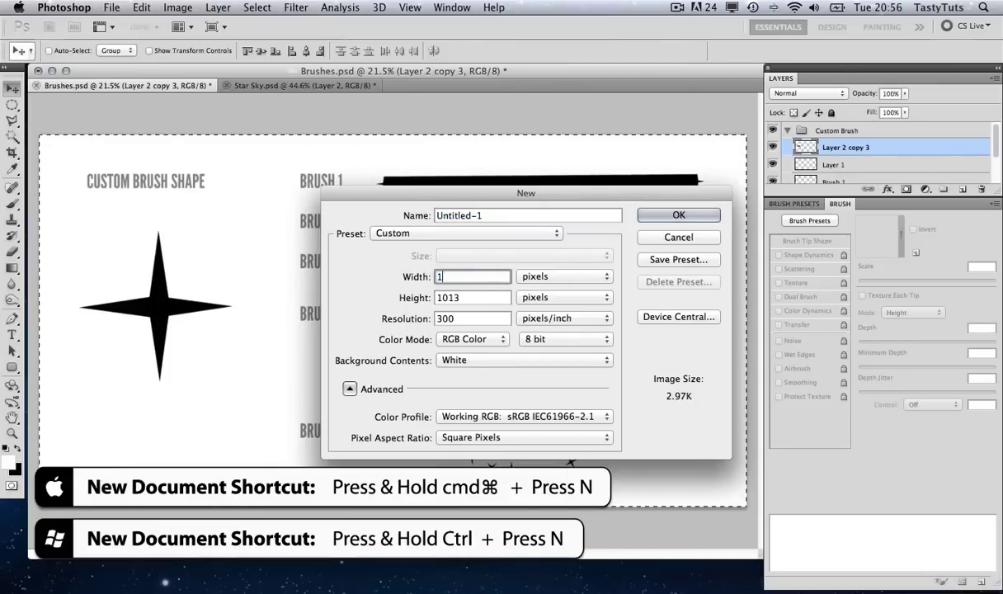
pyautogui.write('00')
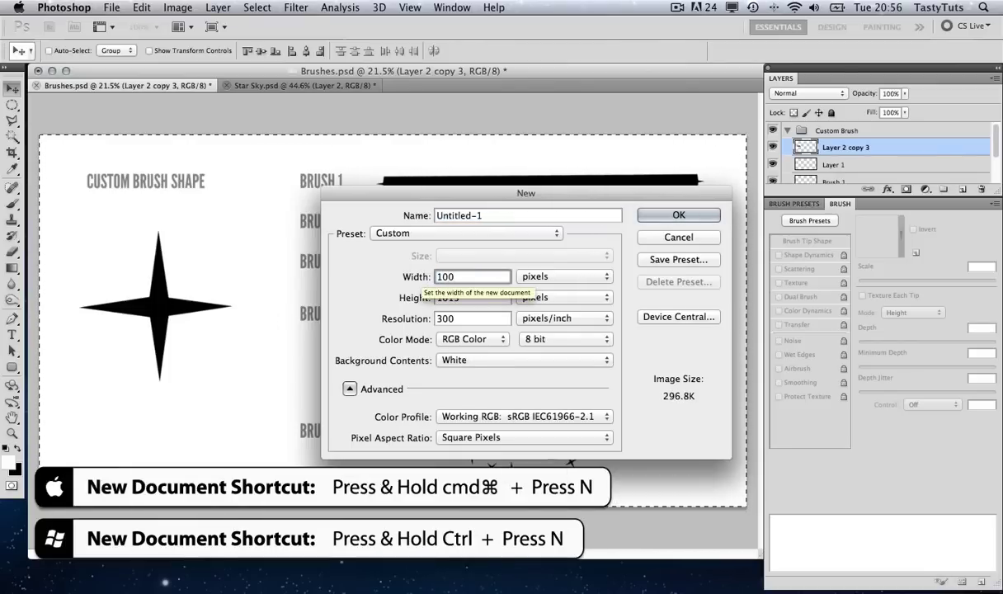
pyautogui.press('Tab')
pyautogui.write('100')
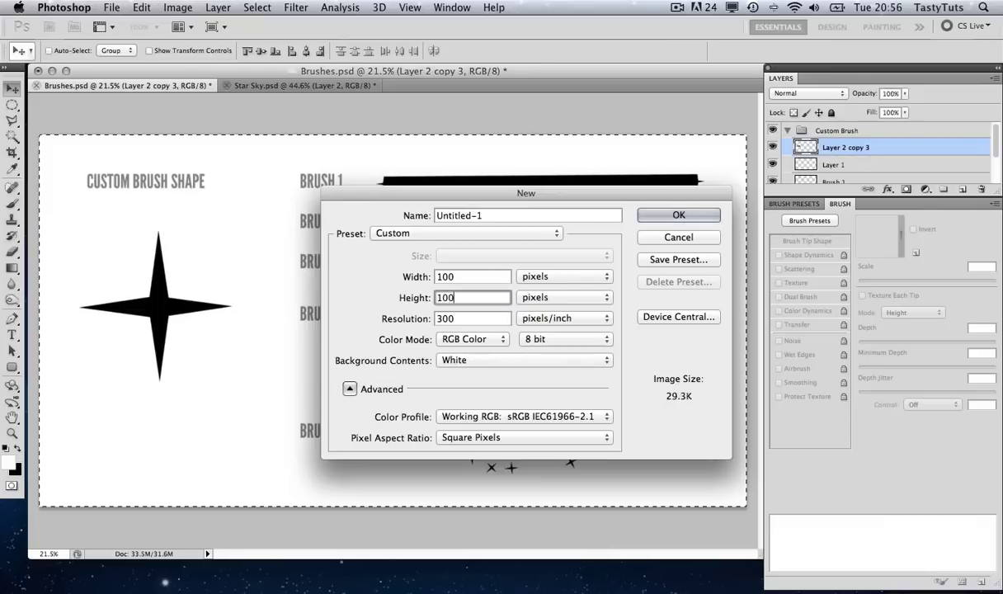
pyautogui.press('Tab')
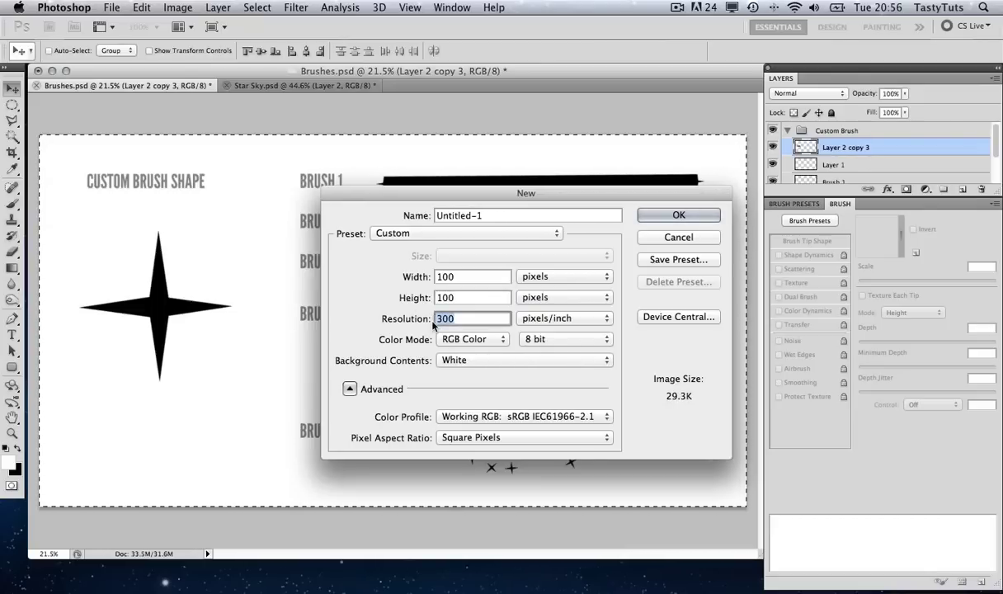
pyautogui.write('72')
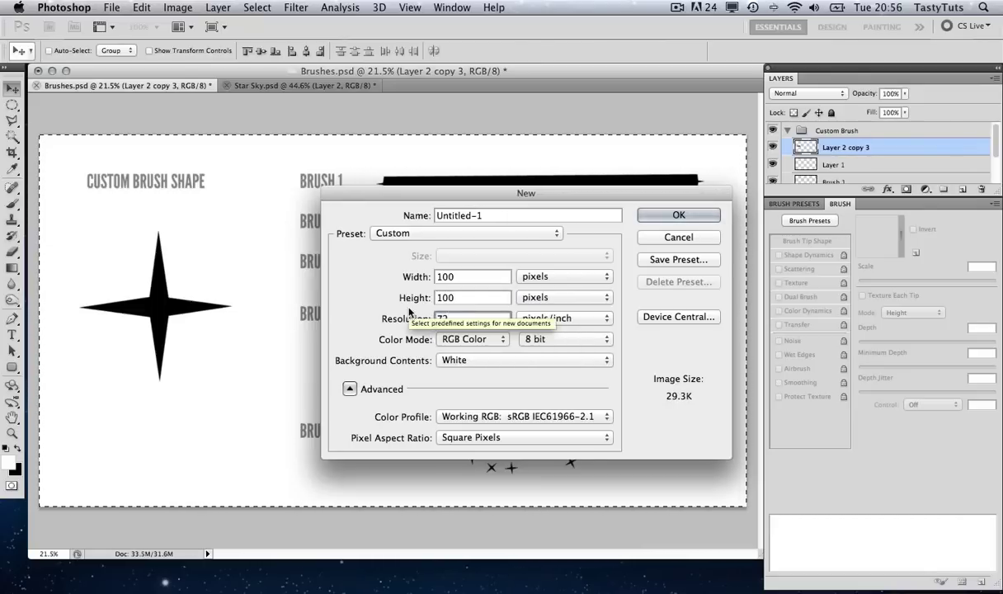
pyautogui.click(653, 216)
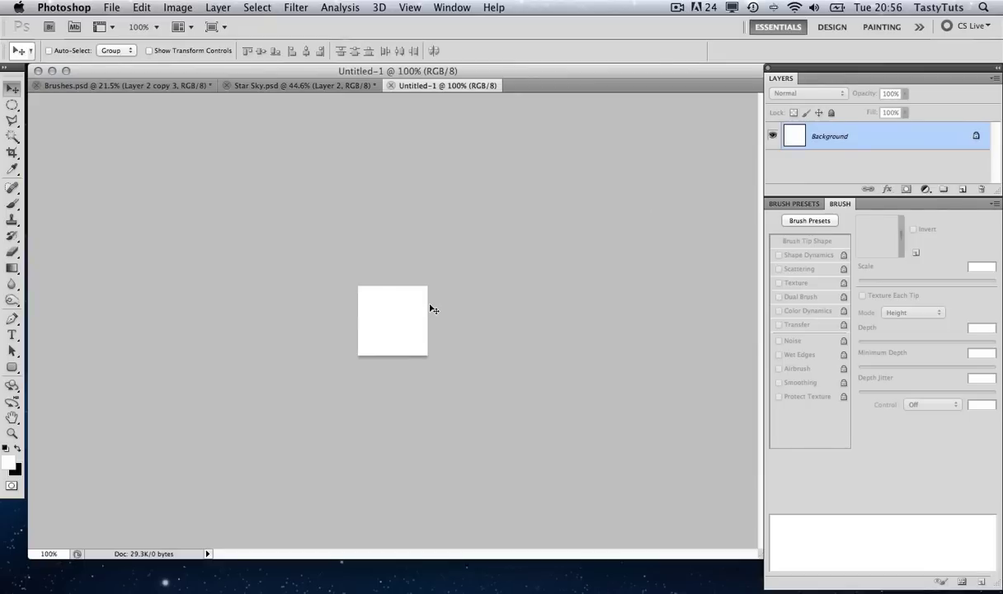
# Paste the copied star onto a new layer and move it with Free Transform until it is roughly centred on the canvas.
pyautogui.press('alt+shift+super+n')
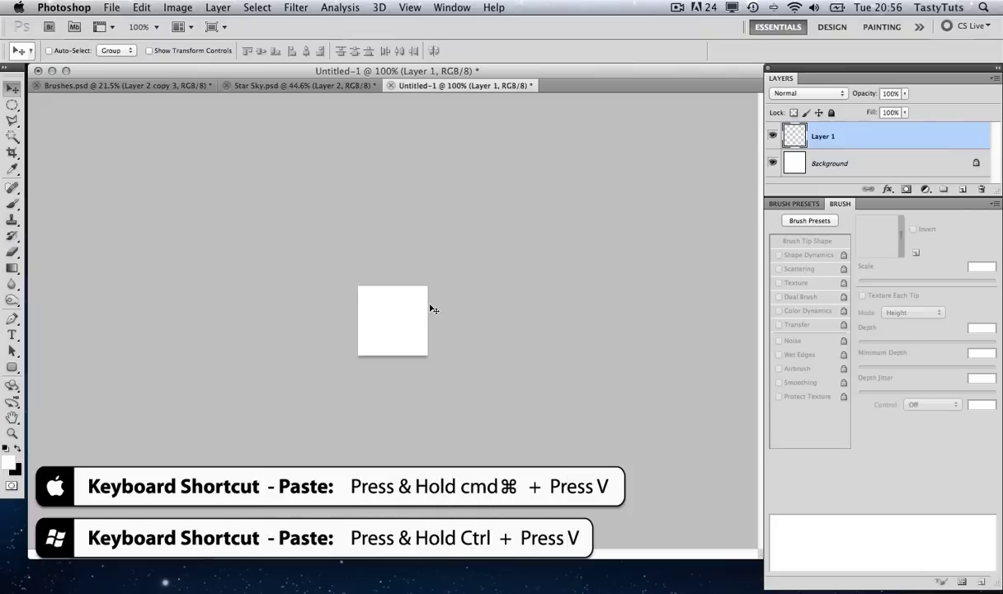
pyautogui.press('super+v')
pyautogui.moveTo(639, 446); pyautogui.dragTo(358, 241)
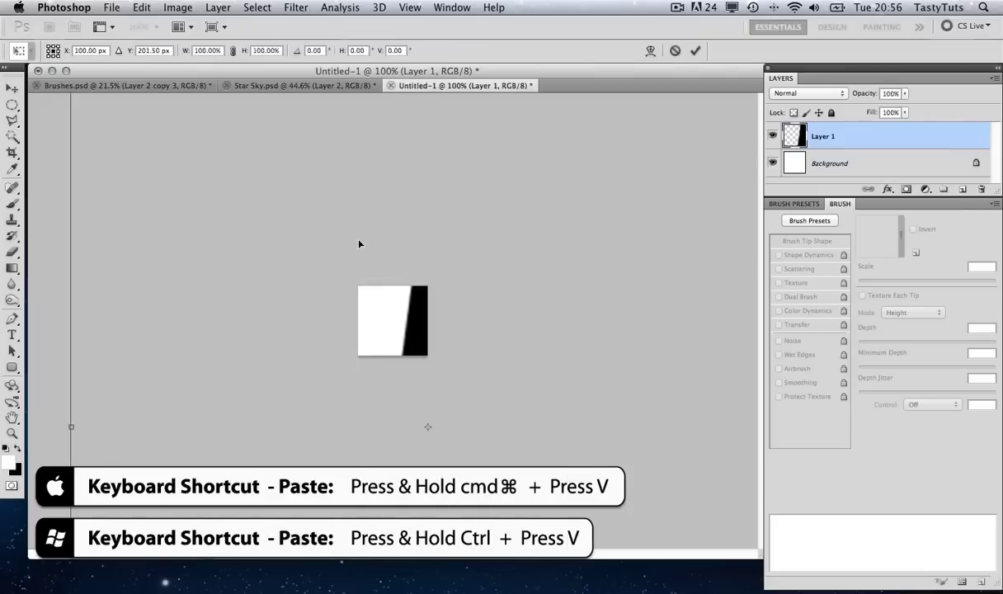
pyautogui.moveTo(493, 433); pyautogui.dragTo(464, 332)
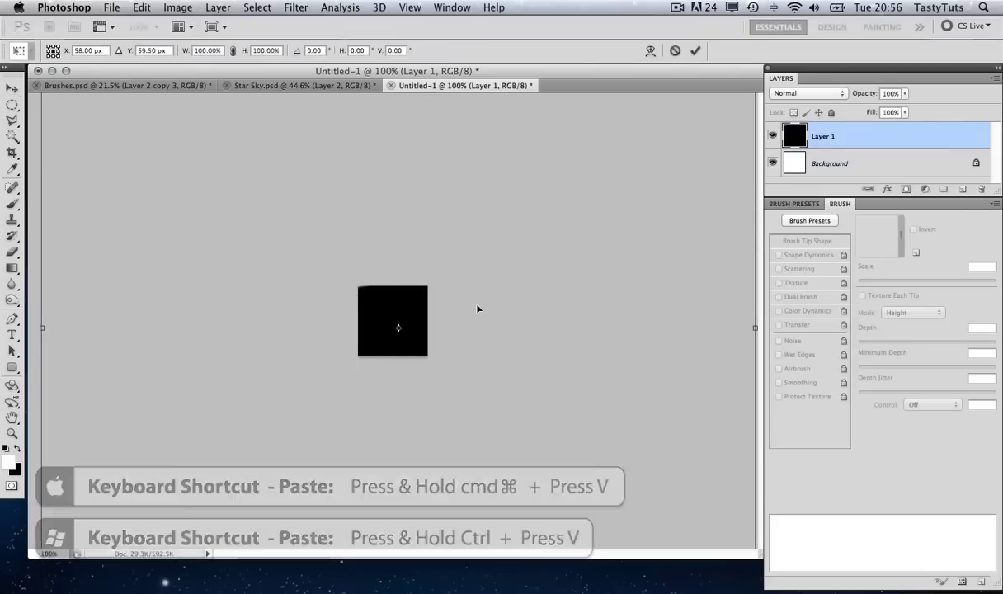
# Scale the pasted star proportionally about its centre to 9.72% and apply the transformation.
pyautogui.press('super+minus')
pyautogui.press('super+minus')
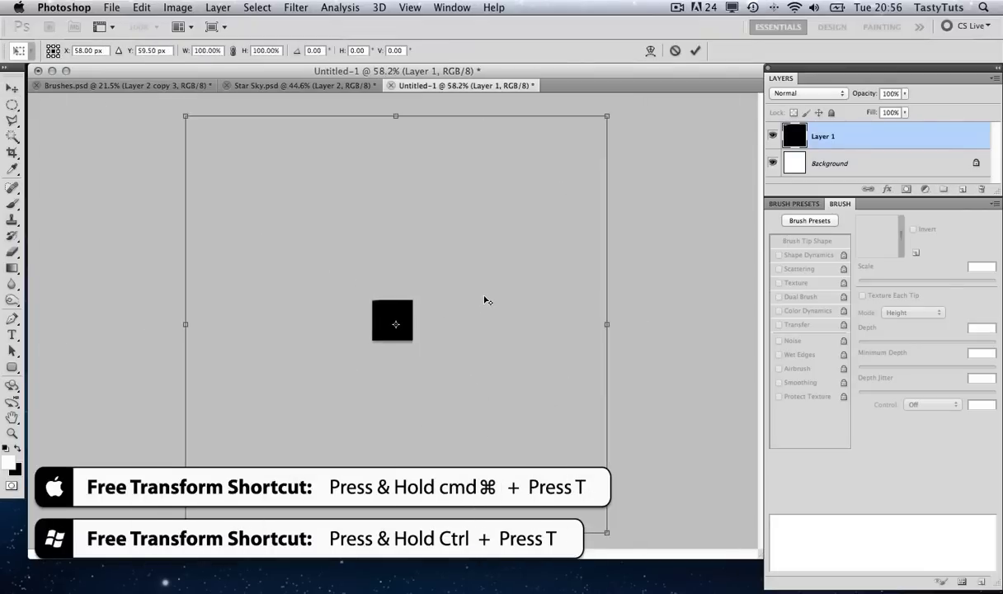
pyautogui.moveTo(606, 115); pyautogui.dragTo(428, 314)
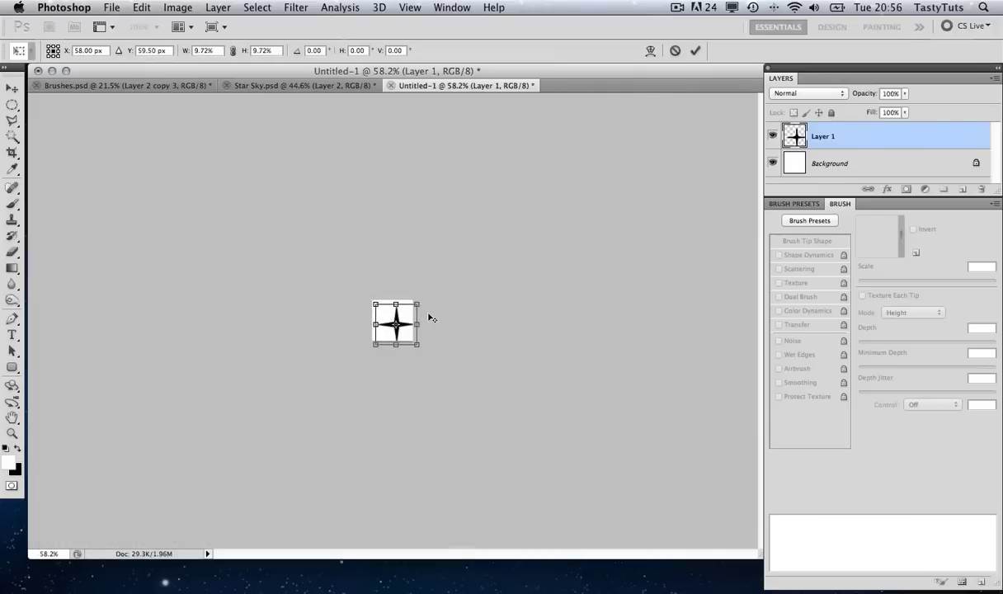
pyautogui.press('Return')
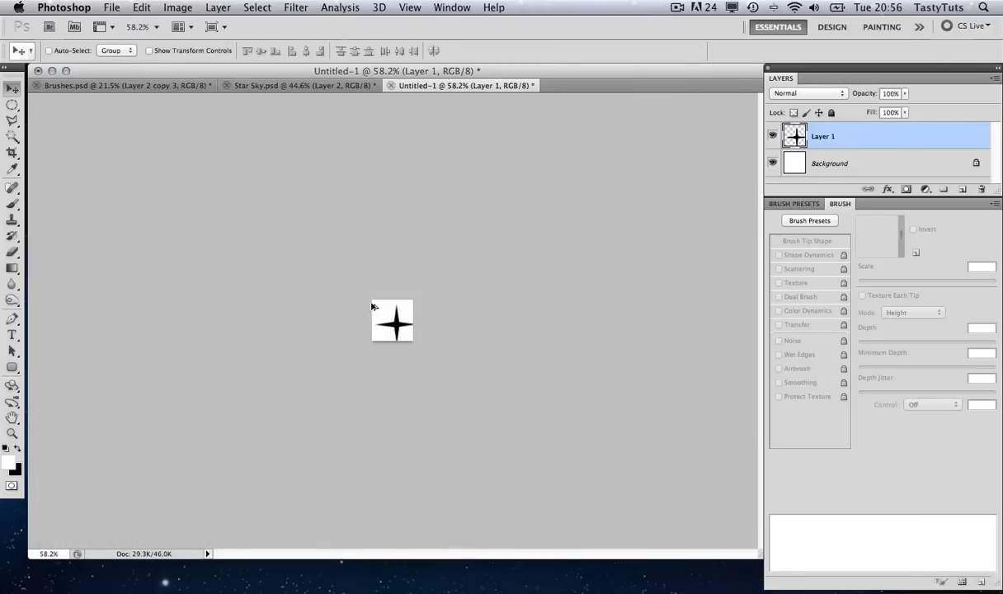
pyautogui.scroll(3, 372, 306)
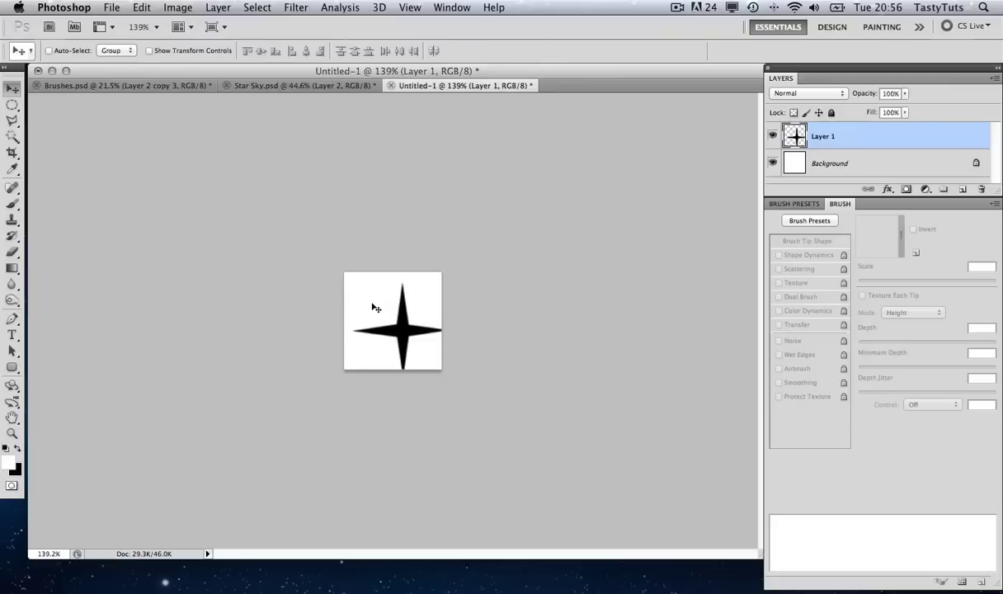
# Nudge the star on Layer 1 left and up until all four points fit inside the canvas.
pyautogui.press('Left')
pyautogui.press('Left')
pyautogui.press('Left')
pyautogui.press('Left')
pyautogui.press('Left')
pyautogui.press('Left')
pyautogui.press('Up')
pyautogui.press('Up')
pyautogui.press('Up')
pyautogui.press('Up')
pyautogui.press('Up')
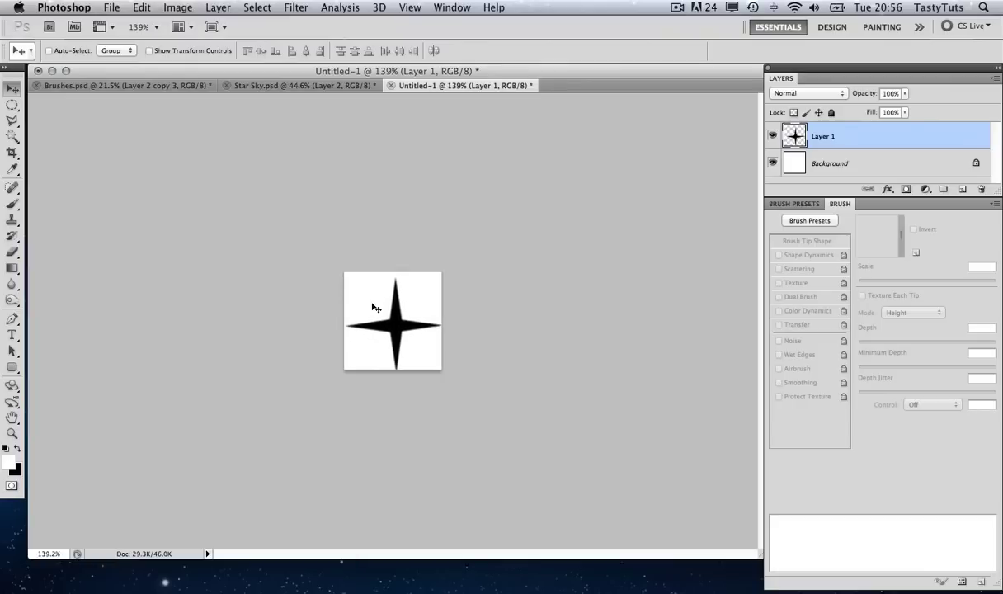
pyautogui.press('Left')
pyautogui.press('Left')
pyautogui.press('Up')
pyautogui.press('Up')
pyautogui.press('Up')
pyautogui.press('Up')
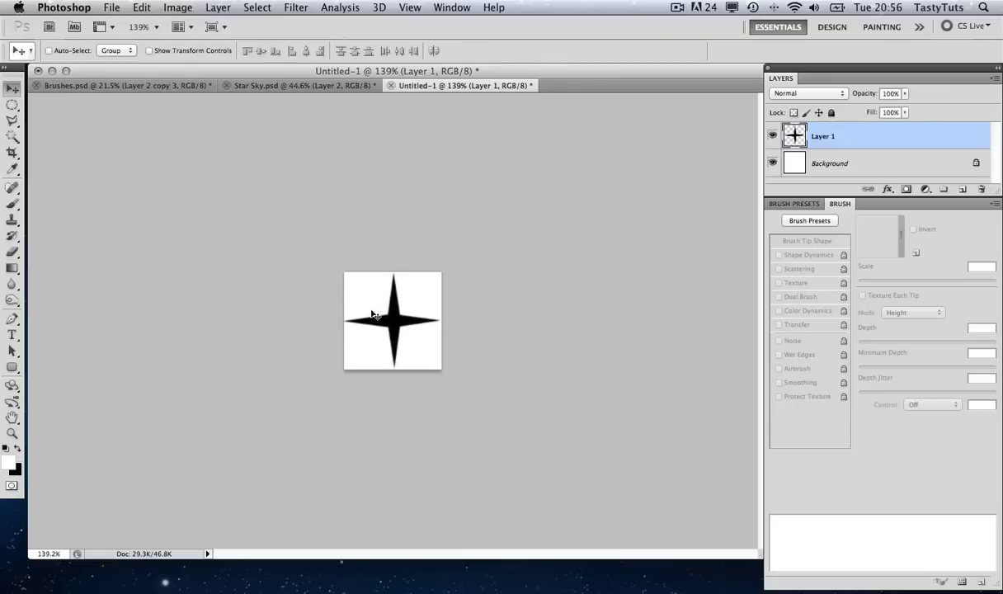
# Toggle Layer 1's visibility off and on to compare the canvas with and without the star.
pyautogui.click(774, 137)
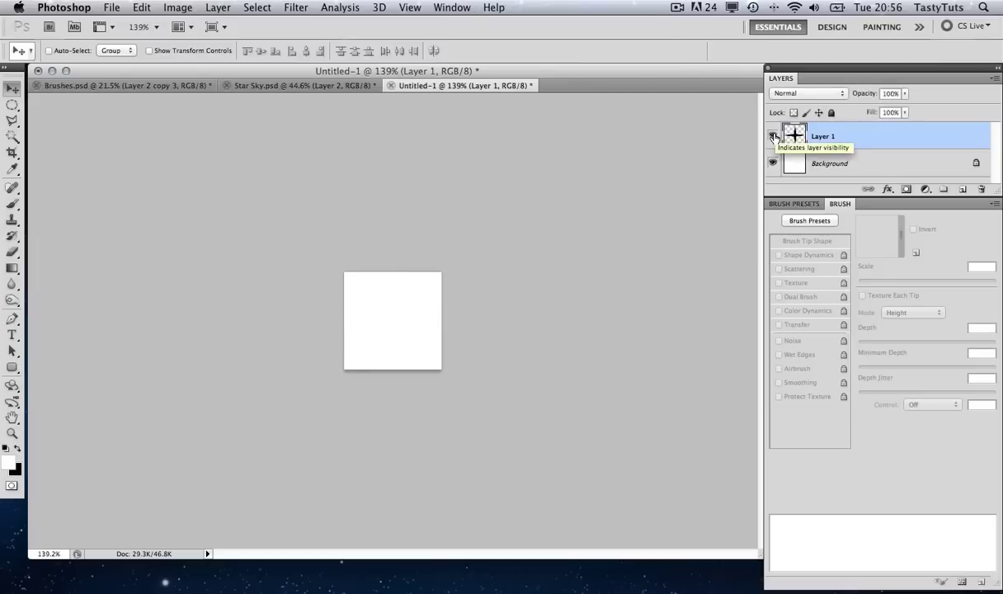
pyautogui.click(774, 137)
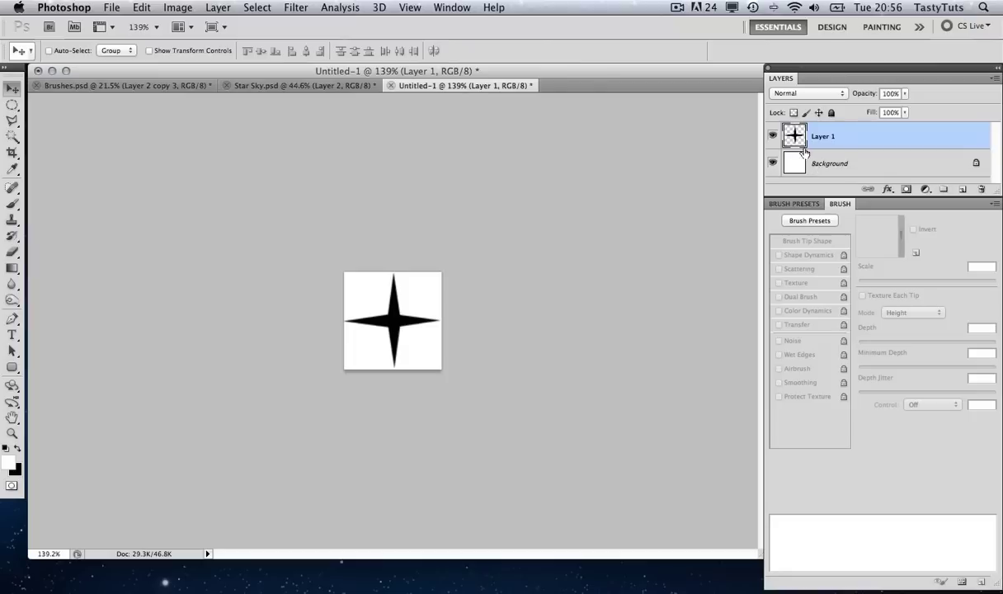
pyautogui.click(773, 136)
pyautogui.click(773, 136)
# Define the star as a brush preset named "Star Brush".
pyautogui.click(143, 8)
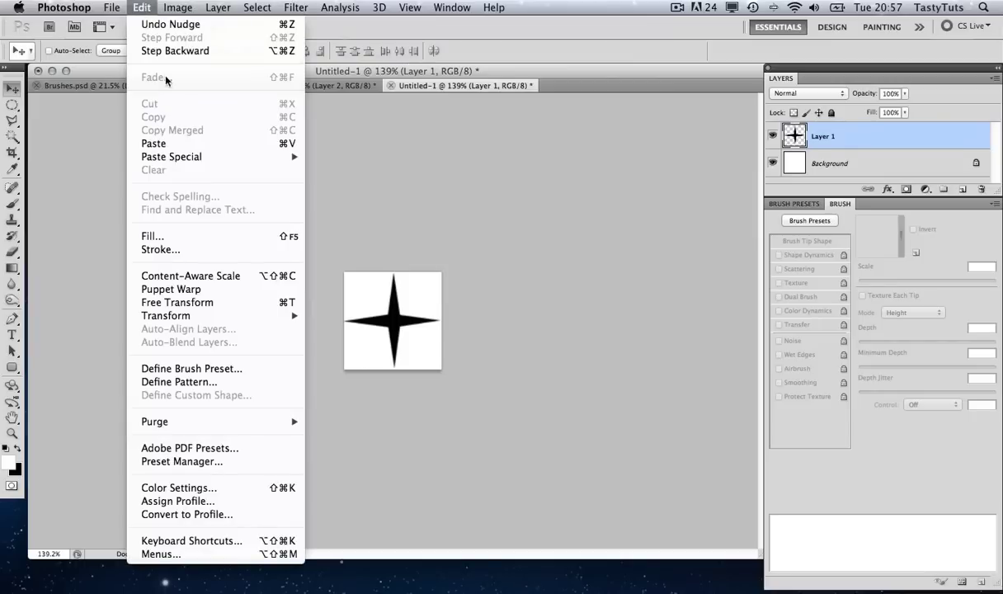
pyautogui.click(215, 376)
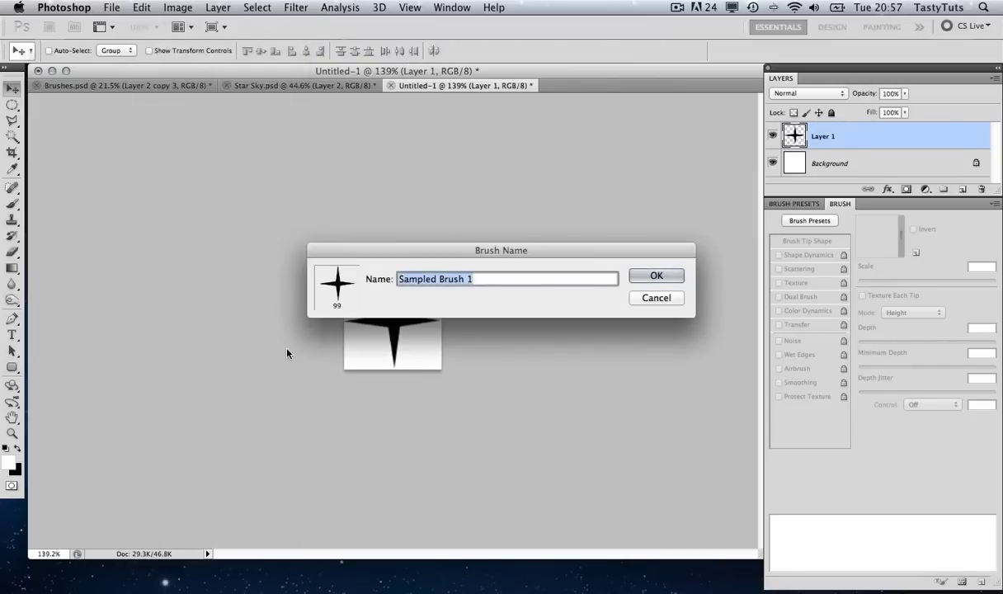
pyautogui.write('Star')
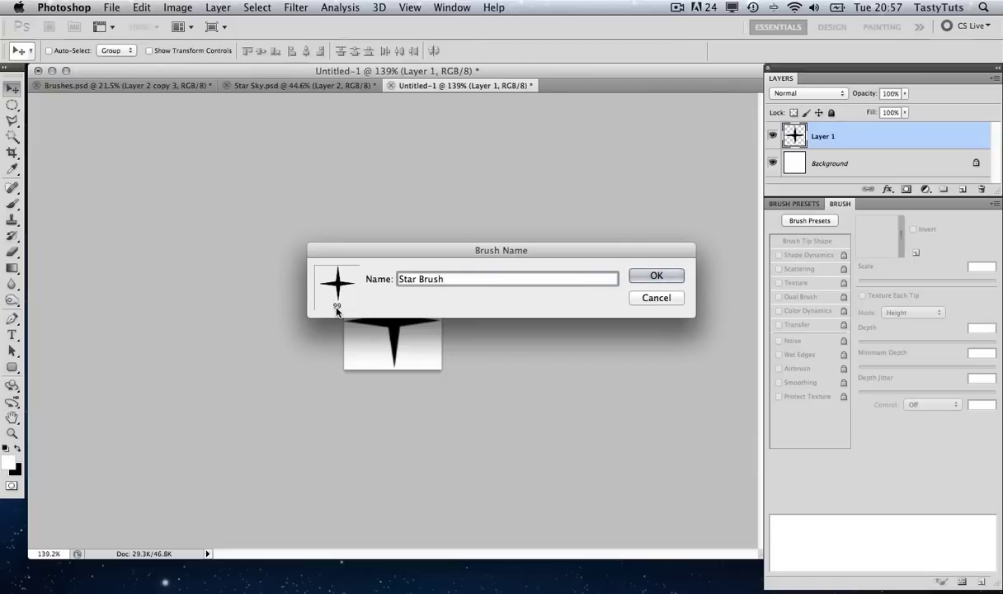
pyautogui.click(654, 277)
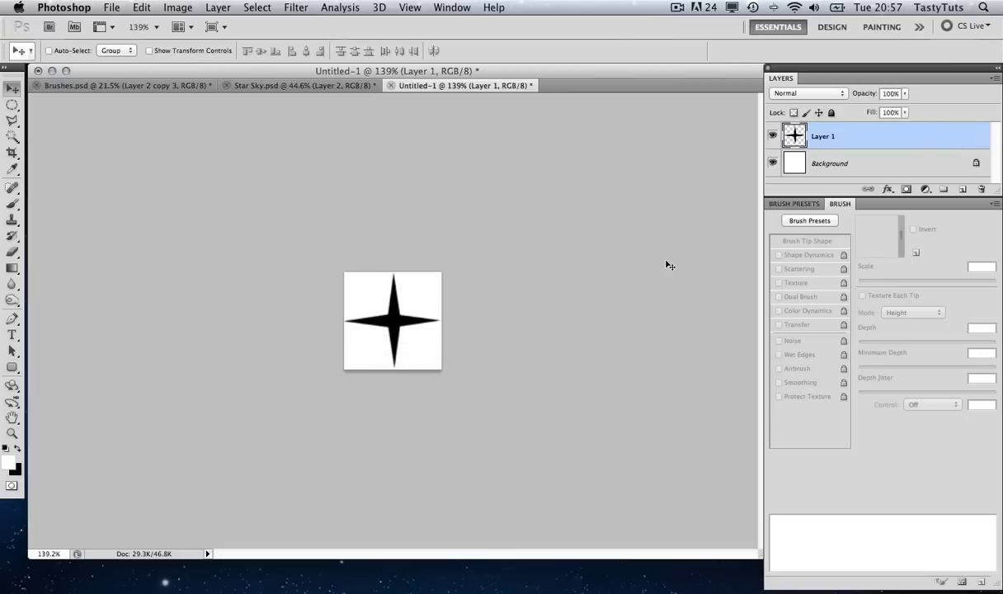
# Activate the Brush tool and choose the new 99 px star brush at the end of the brush presets.
pyautogui.click(784, 205)
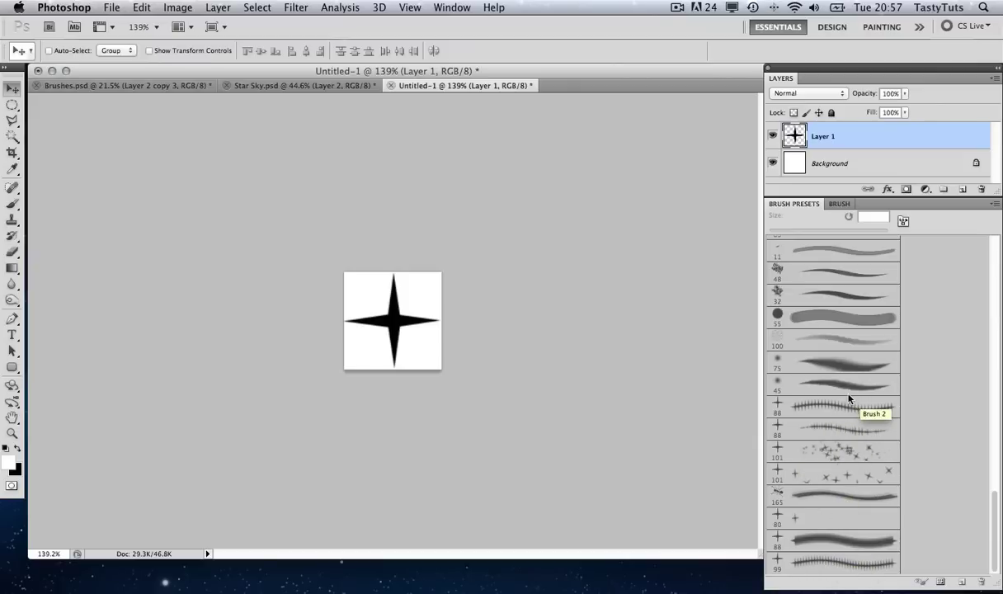
pyautogui.press('b')
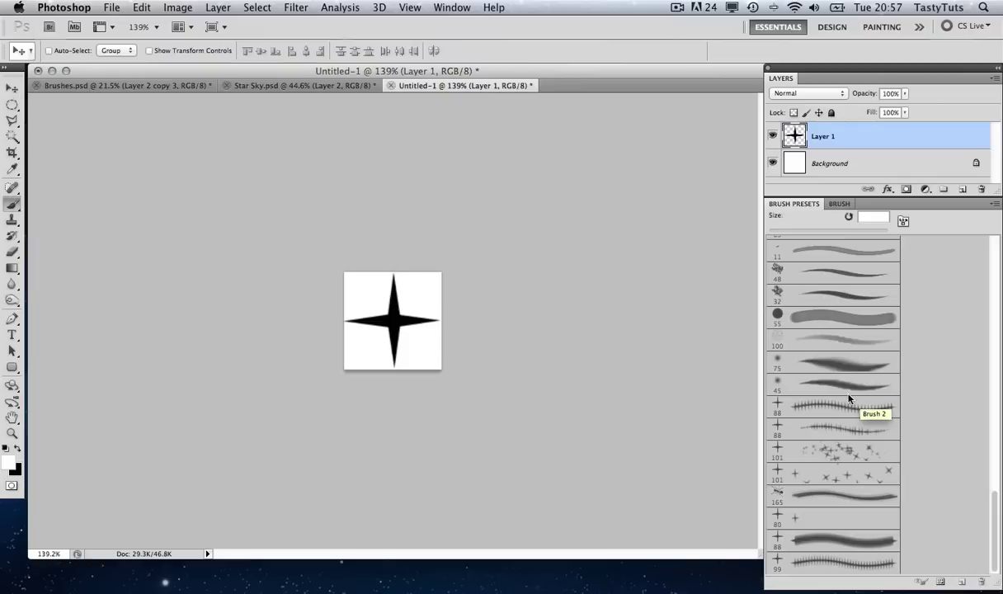
pyautogui.click(824, 564)
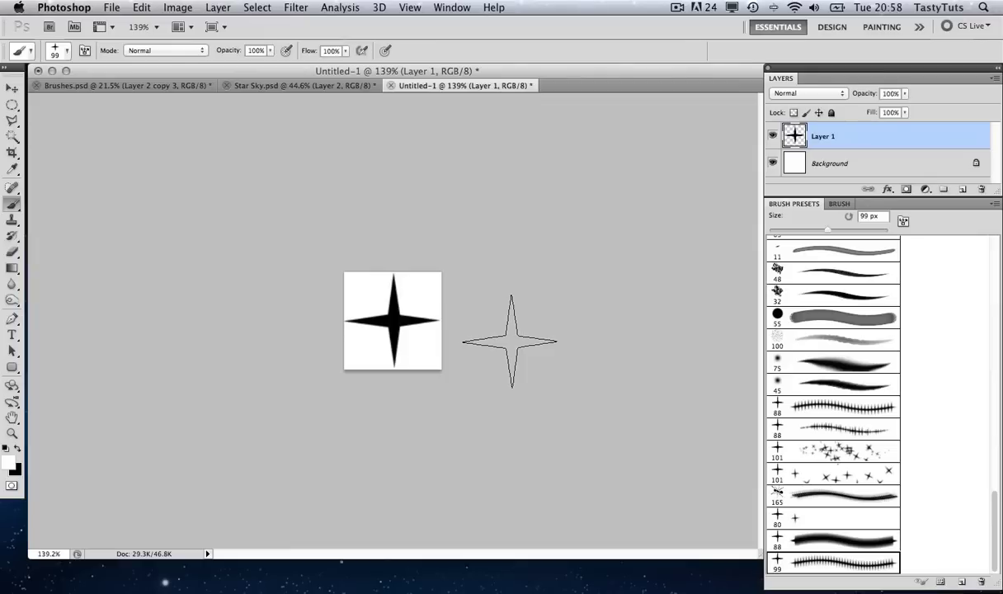
# Create a new International Paper A4 document in RGB at 150 pixels/inch with a white background.
pyautogui.press('super+n')
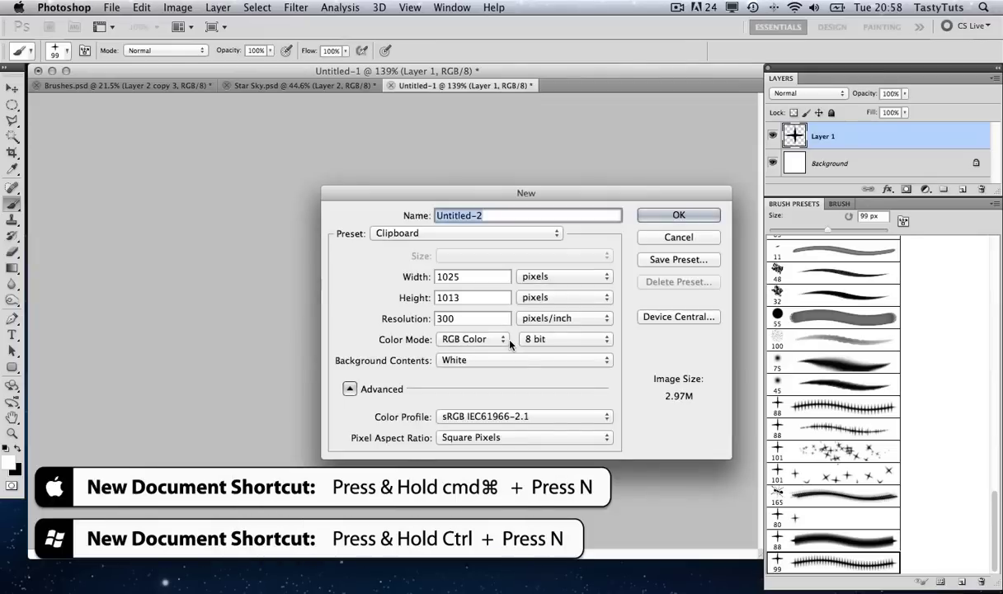
pyautogui.click(423, 234)
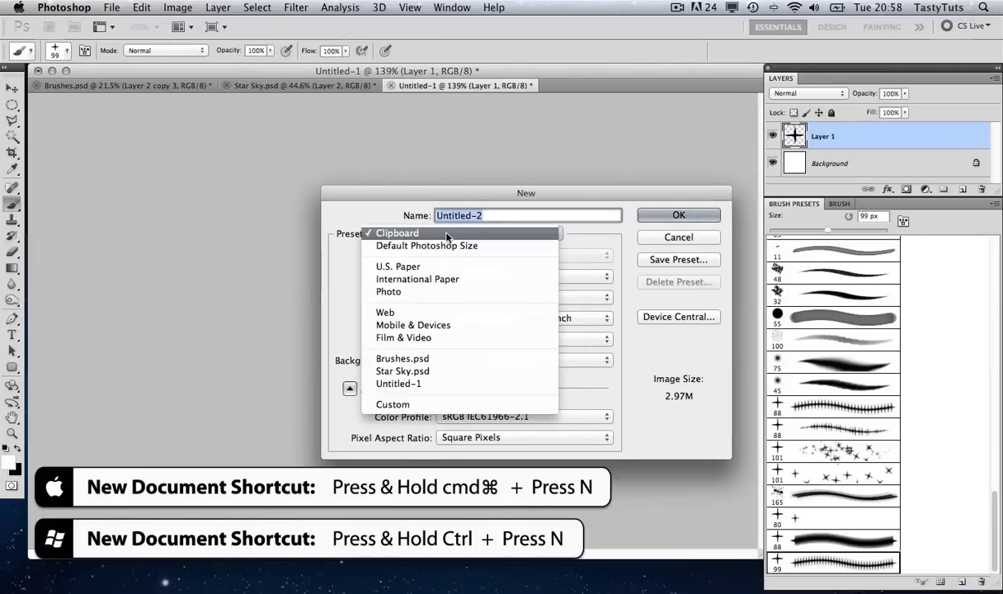
pyautogui.click(442, 280)
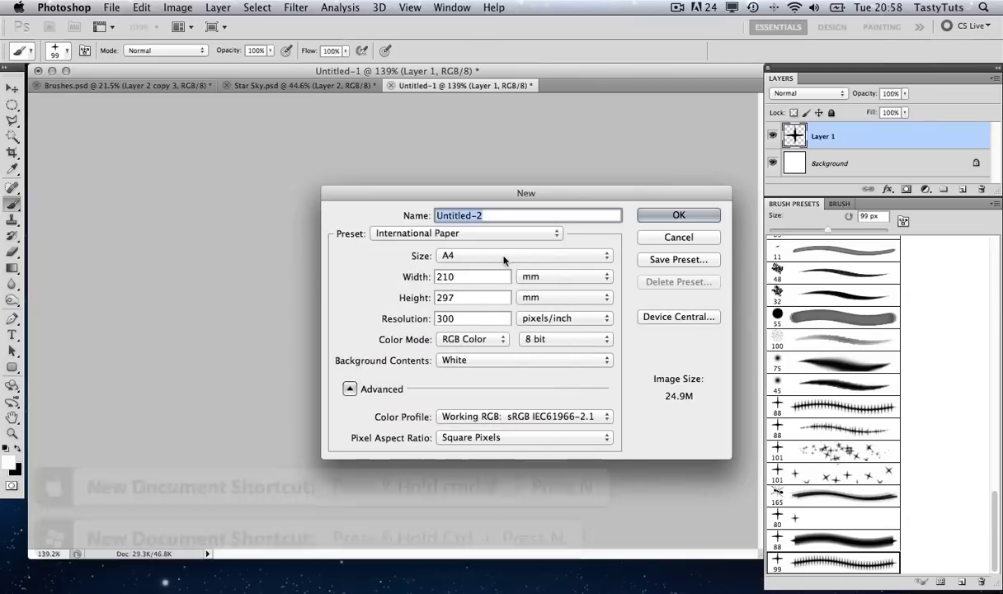
pyautogui.doubleClick(449, 319)
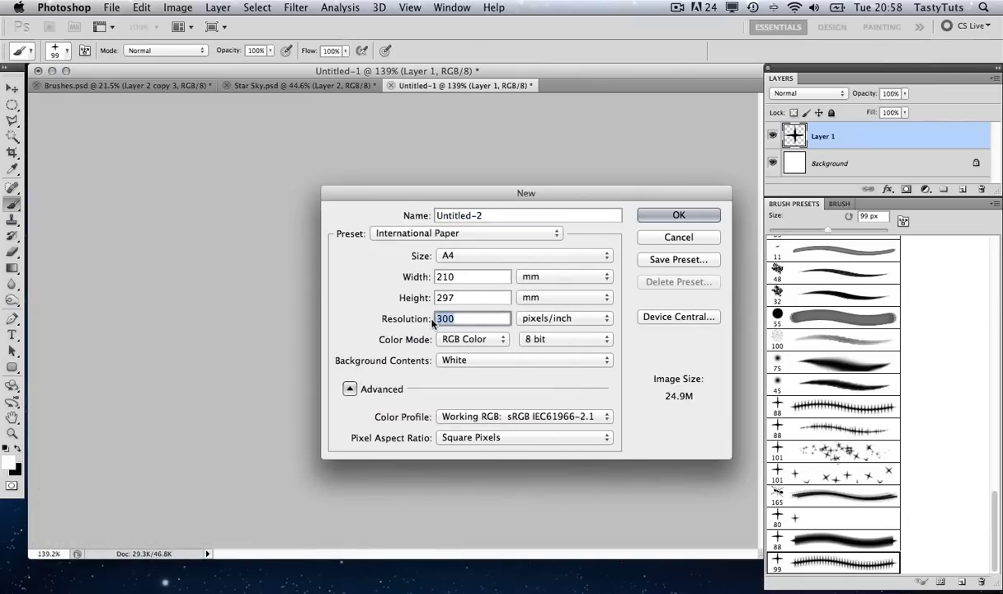
pyautogui.write('150')
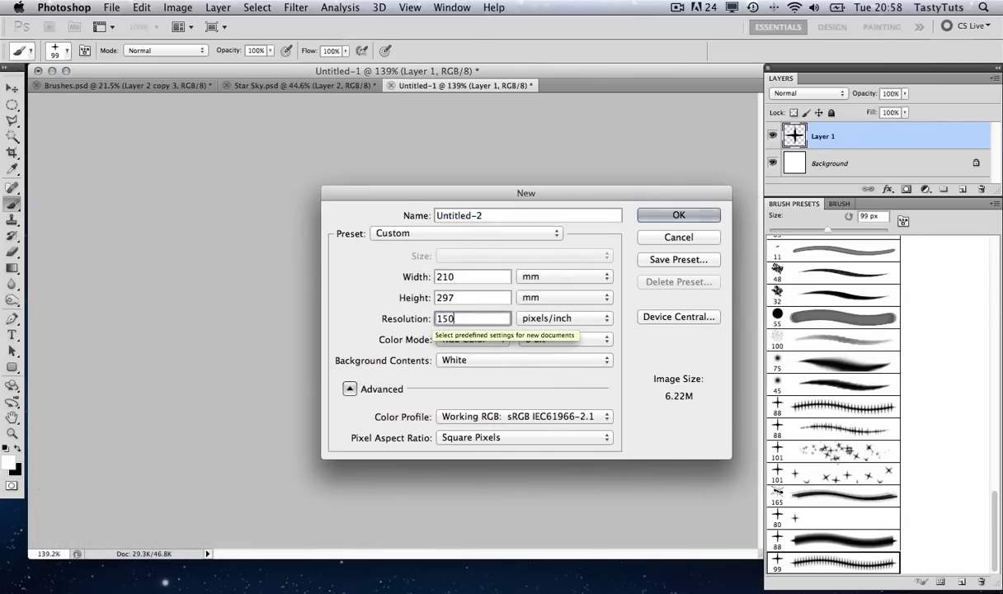
pyautogui.click(676, 217)
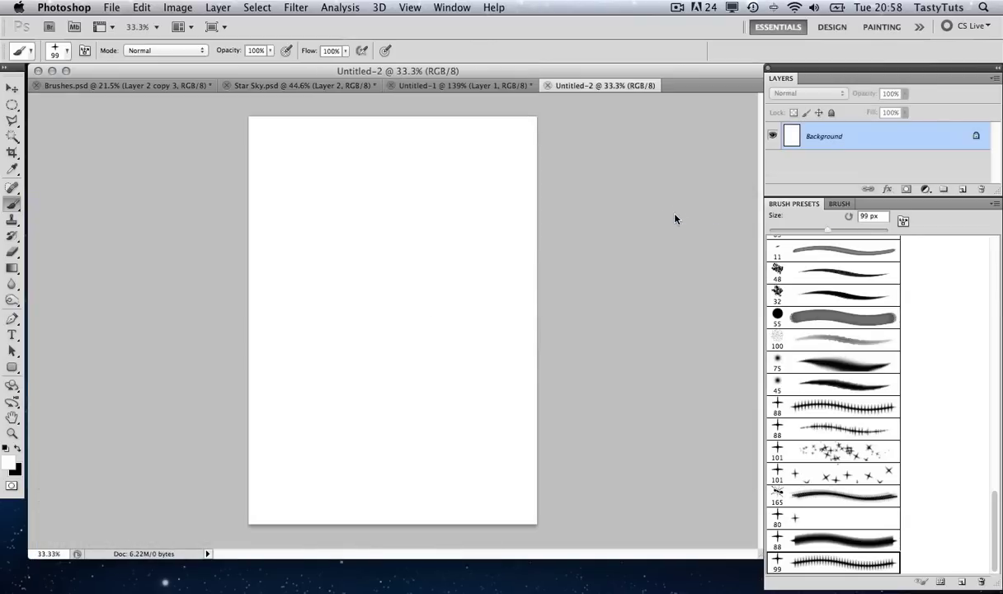
# Rotate the A4 document's canvas 90° clockwise to landscape orientation.
pyautogui.click(175, 10)
pyautogui.moveTo(212, 156)
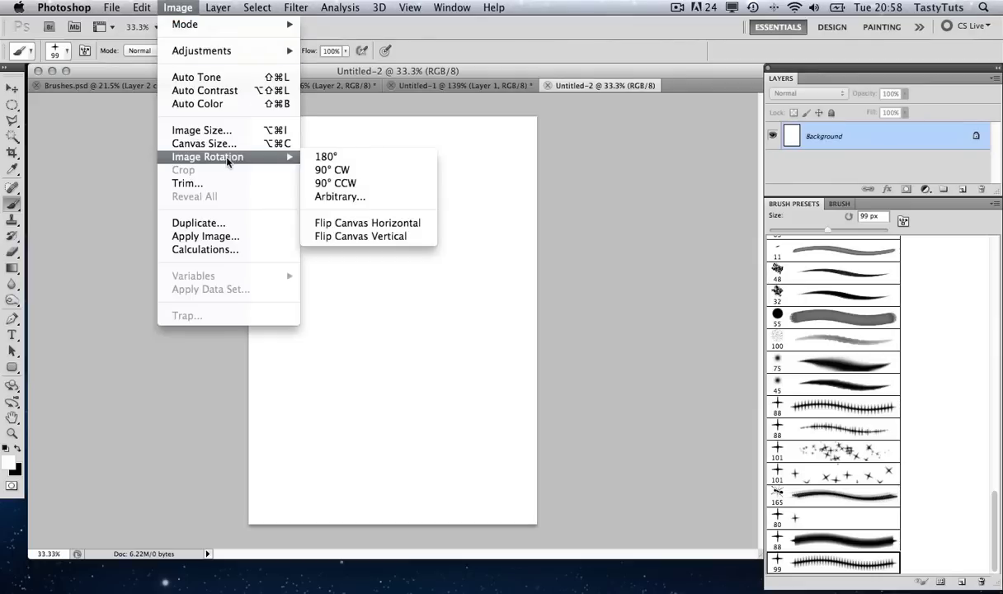
pyautogui.click(345, 172)
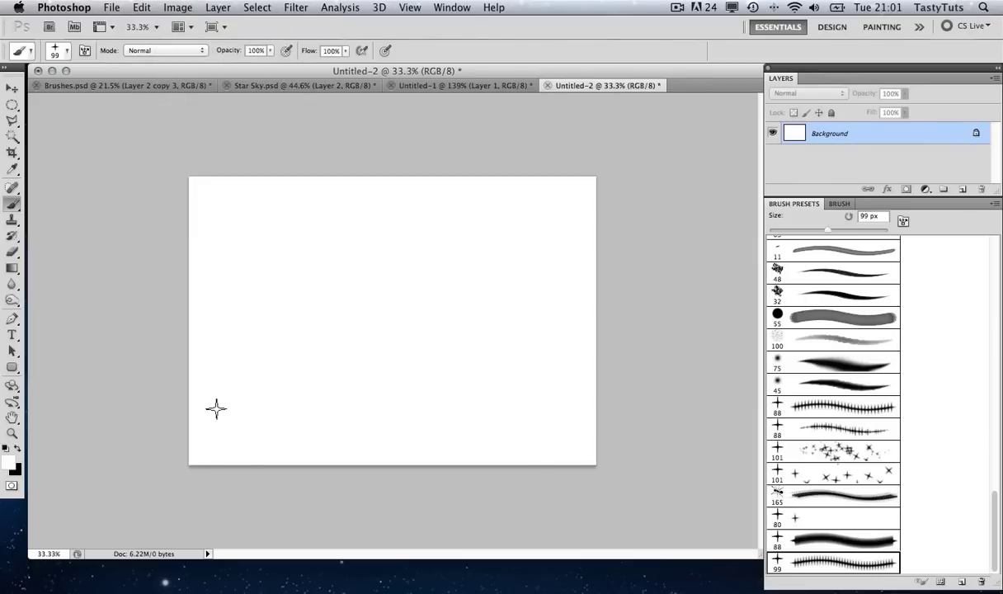
# Set the foreground colour to a medium purple.
pyautogui.click(9, 459)
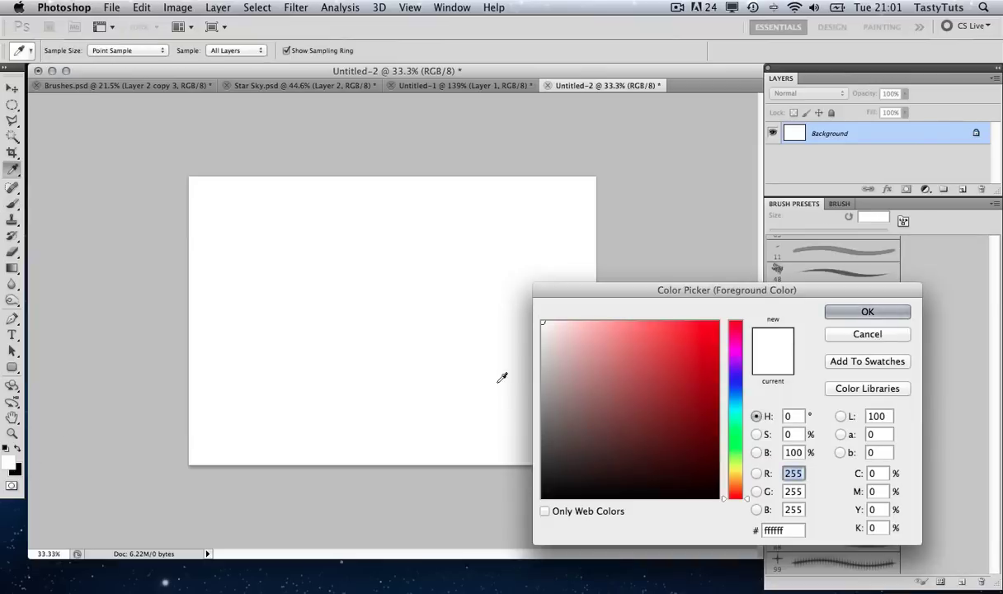
pyautogui.click(731, 378)
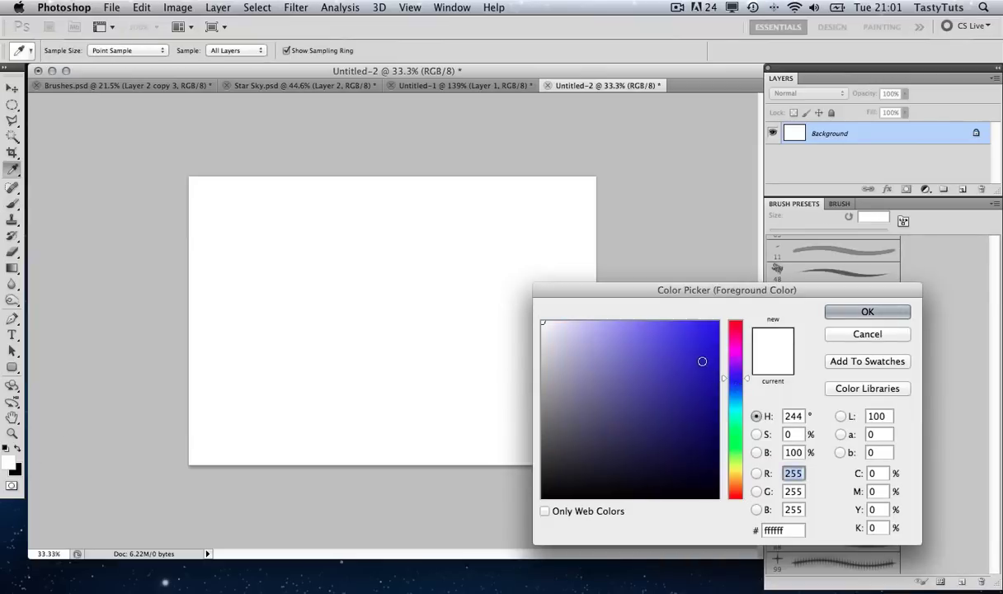
pyautogui.click(732, 363)
pyautogui.click(680, 350)
pyautogui.click(858, 314)
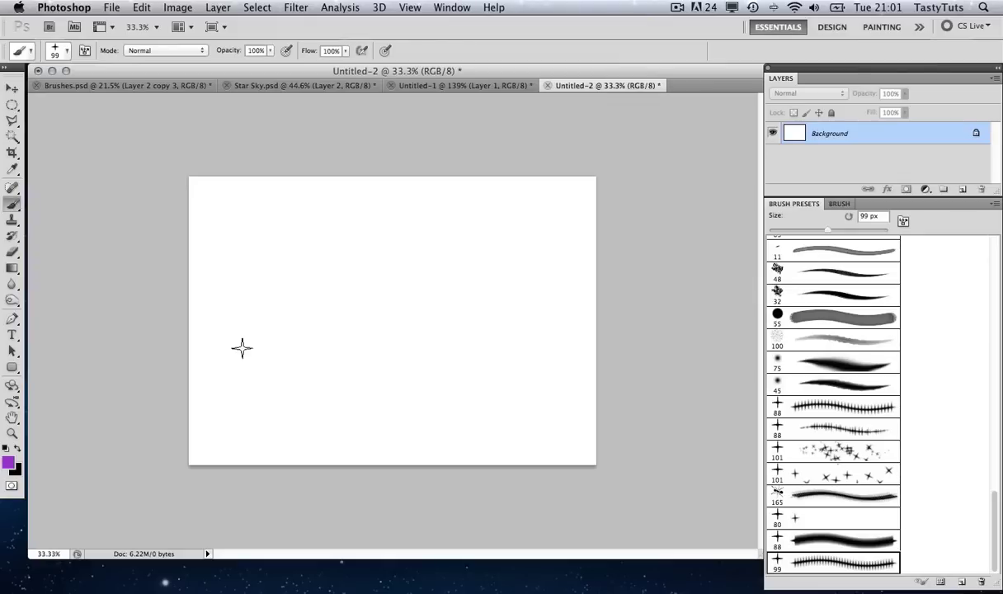
# Paint a long looping test stroke across the canvas with the 99 px star brush, then undo it.
pyautogui.moveTo(217, 363)
pyautogui.mouseDown()
pyautogui.moveTo(302, 281)
pyautogui.moveTo(357, 277)
pyautogui.moveTo(392, 306)
pyautogui.moveTo(397, 342)
pyautogui.moveTo(420, 378)
pyautogui.moveTo(465, 380)
pyautogui.moveTo(485, 324)
pyautogui.moveTo(476, 269)
pyautogui.moveTo(440, 235)
pyautogui.moveTo(306, 217)
pyautogui.moveTo(256, 248)
pyautogui.moveTo(260, 292)
pyautogui.moveTo(307, 338)
pyautogui.moveTo(302, 375)
pyautogui.moveTo(329, 412)
pyautogui.moveTo(372, 393)
pyautogui.moveTo(374, 357)
pyautogui.moveTo(423, 321)
pyautogui.moveTo(540, 333)
pyautogui.mouseUp()
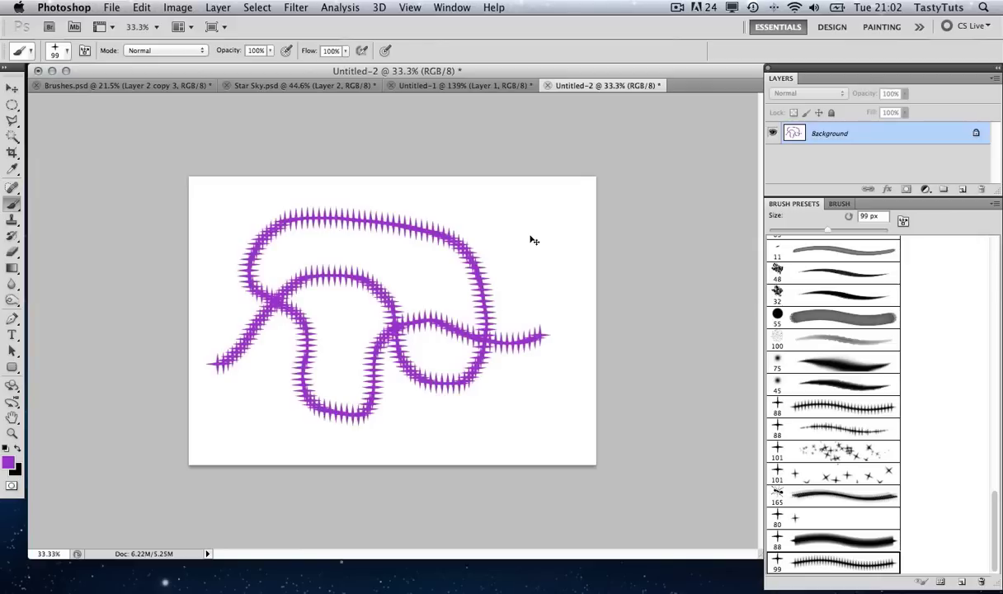
pyautogui.press('super+z')
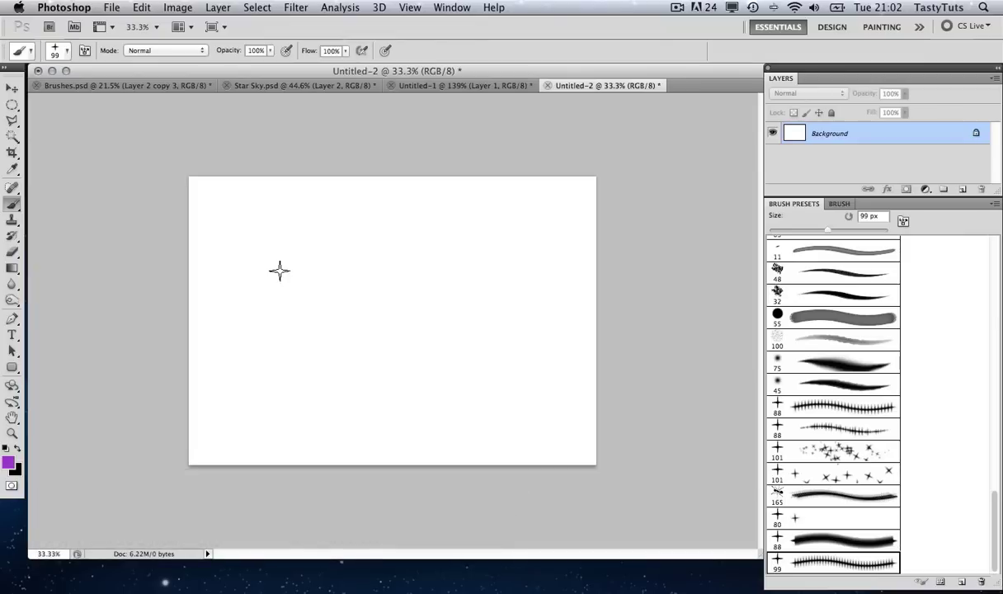
# Reduce the star brush's size to 66 px in its Brush Tip Shape settings.
pyautogui.click(840, 203)
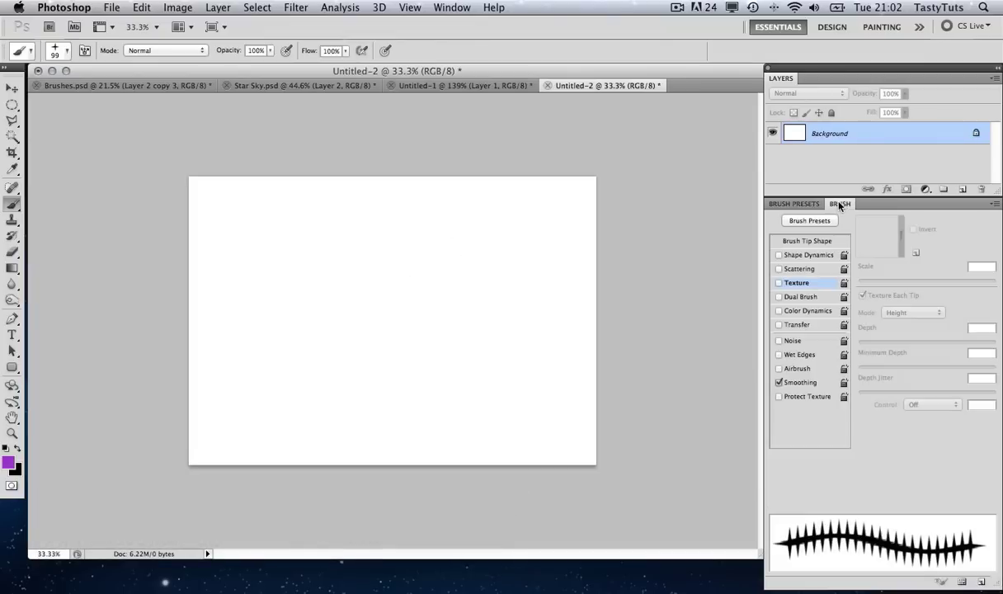
pyautogui.click(795, 242)
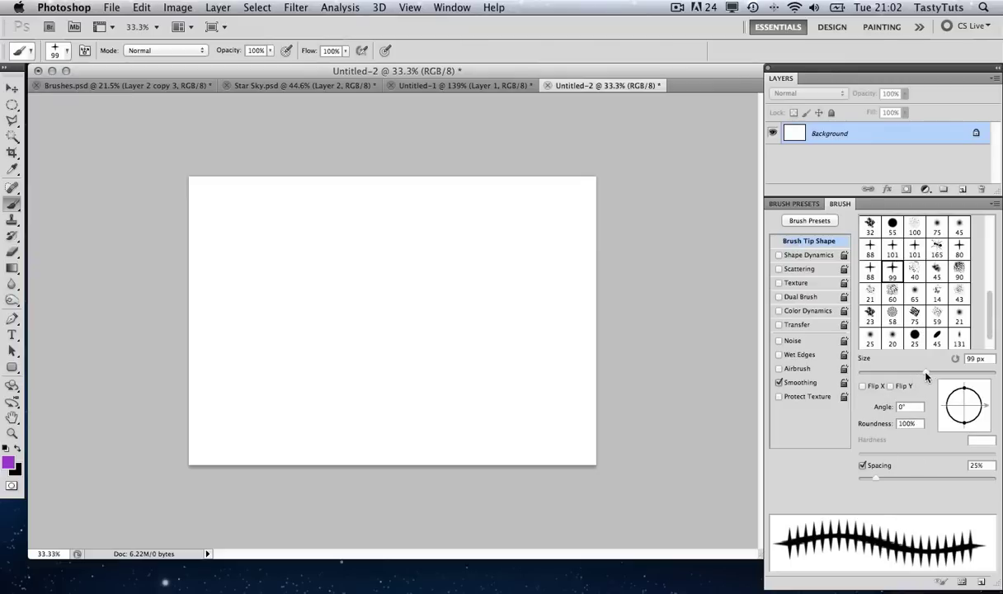
pyautogui.moveTo(926, 376)
pyautogui.mouseDown()
pyautogui.moveTo(887, 376)
pyautogui.moveTo(914, 376)
pyautogui.moveTo(892, 376)
pyautogui.moveTo(904, 376)
pyautogui.mouseUp()
# Try a brush spacing of 1% with a wavy test stroke across the canvas, and undo the stroke.
pyautogui.moveTo(877, 482)
pyautogui.mouseDown()
pyautogui.moveTo(923, 482)
pyautogui.moveTo(860, 482)
pyautogui.mouseUp()
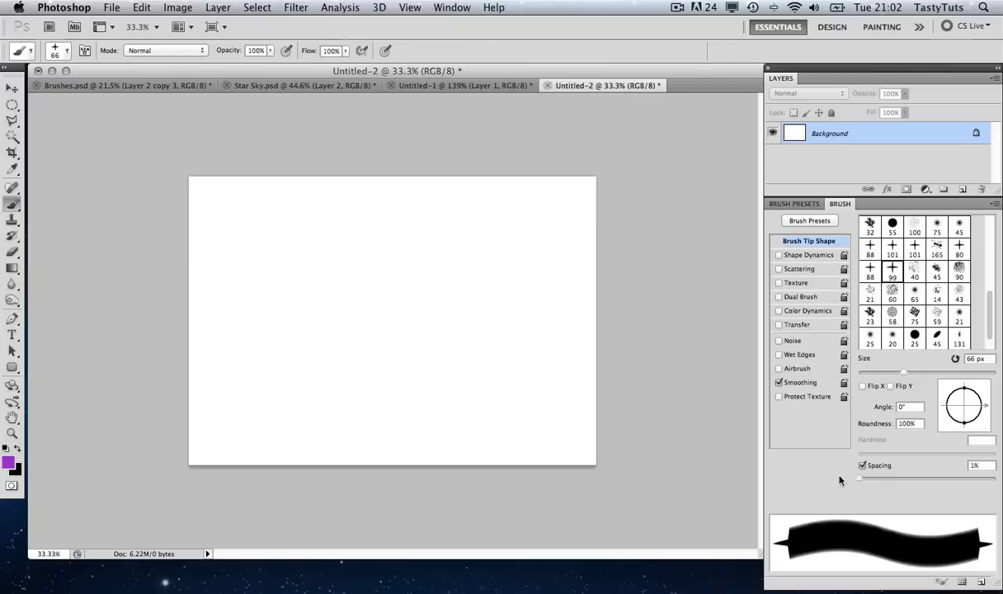
pyautogui.moveTo(210, 363)
pyautogui.mouseDown()
pyautogui.moveTo(241, 366)
pyautogui.moveTo(296, 271)
pyautogui.moveTo(346, 256)
pyautogui.moveTo(366, 297)
pyautogui.moveTo(367, 335)
pyautogui.moveTo(412, 364)
pyautogui.moveTo(451, 326)
pyautogui.moveTo(450, 263)
pyautogui.moveTo(512, 241)
pyautogui.moveTo(531, 284)
pyautogui.mouseUp()
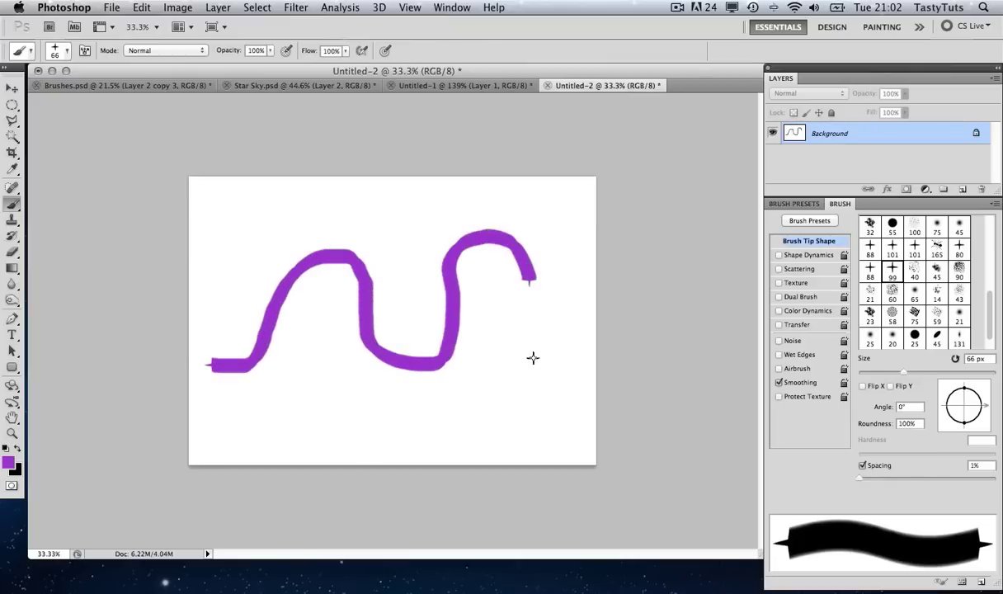
pyautogui.press('super+z')
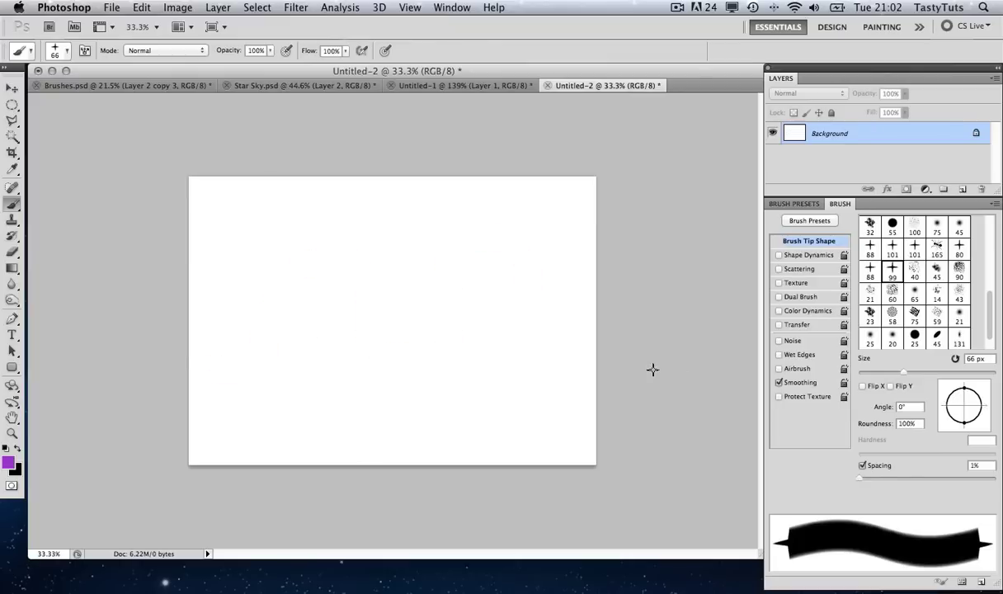
# Increase the brush spacing to 169%, test it with a stroke on the canvas, and undo the stroke.
pyautogui.moveTo(861, 478); pyautogui.dragTo(951, 478)
pyautogui.moveTo(237, 355)
pyautogui.mouseDown()
pyautogui.moveTo(307, 326)
pyautogui.moveTo(335, 284)
pyautogui.moveTo(399, 269)
pyautogui.moveTo(429, 293)
pyautogui.moveTo(436, 351)
pyautogui.moveTo(490, 368)
pyautogui.moveTo(522, 302)
pyautogui.moveTo(490, 237)
pyautogui.moveTo(398, 203)
pyautogui.moveTo(330, 204)
pyautogui.moveTo(279, 229)
pyautogui.moveTo(271, 272)
pyautogui.moveTo(351, 304)
pyautogui.moveTo(356, 336)
pyautogui.moveTo(341, 384)
pyautogui.moveTo(400, 412)
pyautogui.moveTo(434, 412)
pyautogui.mouseUp()
pyautogui.press('super+z')
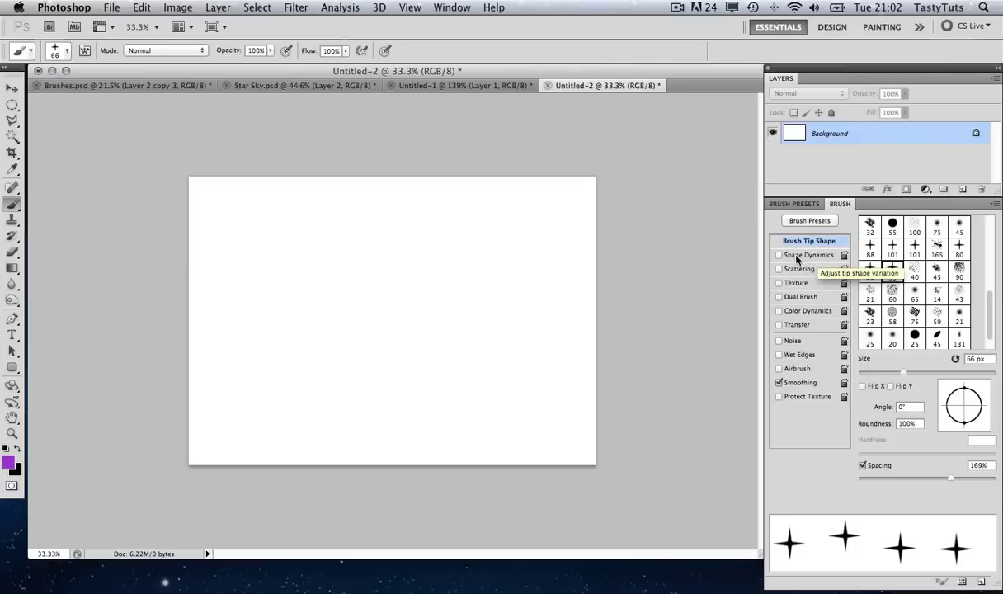
# Enable Shape Dynamics for the brush with 55% size jitter, 29% minimum diameter and 51% angle jitter.
pyautogui.click(797, 256)
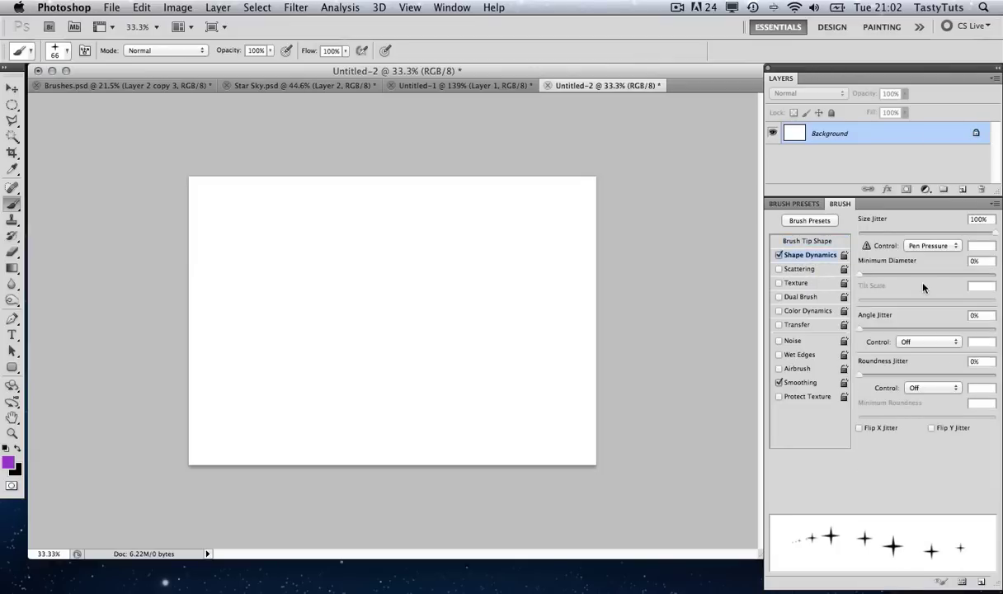
pyautogui.moveTo(993, 232); pyautogui.dragTo(934, 240)
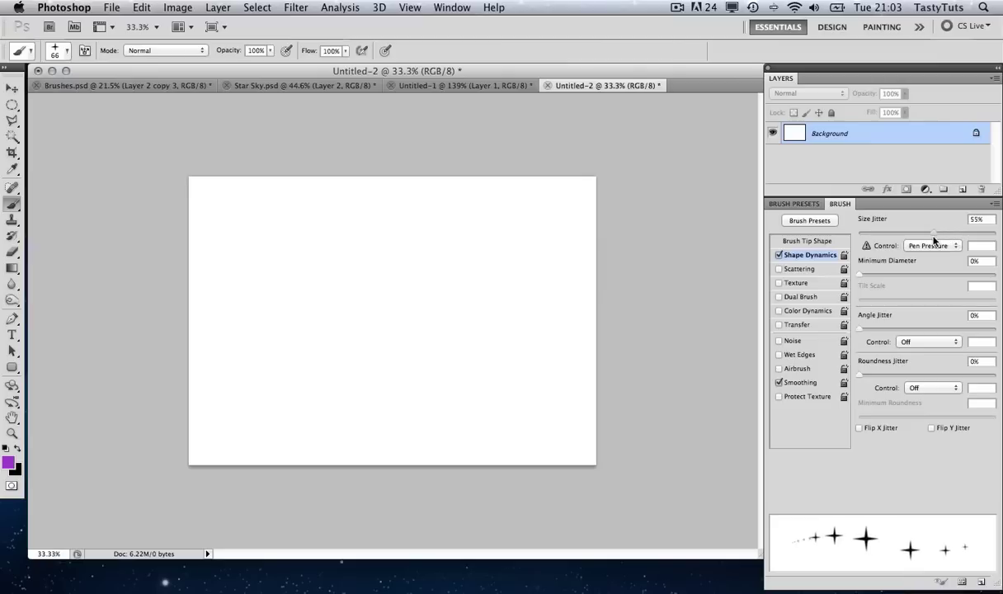
pyautogui.moveTo(861, 279); pyautogui.dragTo(888, 295)
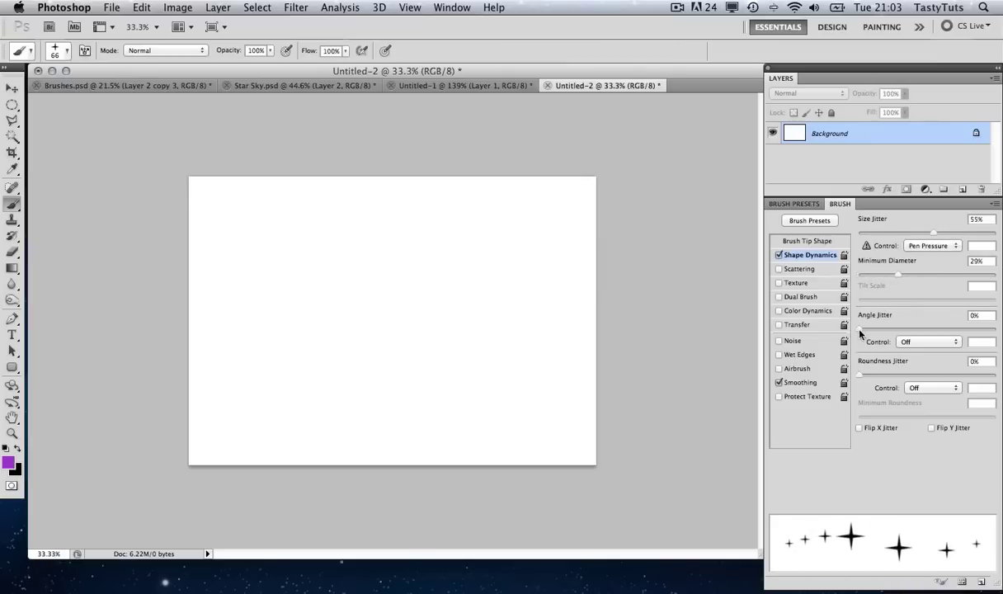
pyautogui.moveTo(860, 330); pyautogui.dragTo(928, 322)
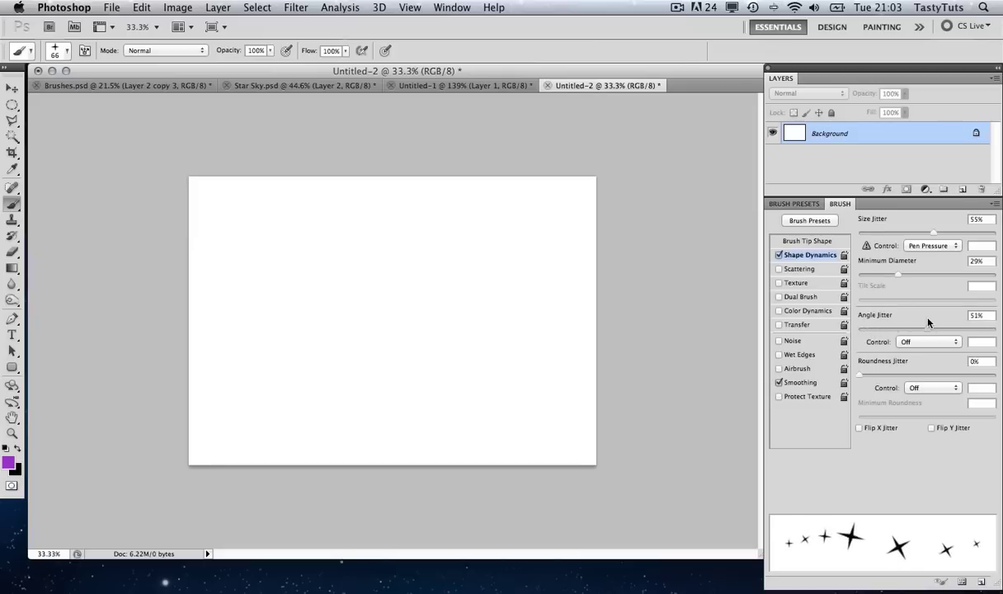
# Paint a winding trail of purple stars across the canvas, curving back beneath itself to the middle.
pyautogui.moveTo(215, 356)
pyautogui.mouseDown()
pyautogui.moveTo(277, 352)
pyautogui.moveTo(326, 263)
pyautogui.moveTo(380, 262)
pyautogui.moveTo(435, 349)
pyautogui.mouseUp()
pyautogui.moveTo(496, 286)
pyautogui.mouseDown()
pyautogui.moveTo(549, 266)
pyautogui.moveTo(558, 319)
pyautogui.moveTo(522, 414)
pyautogui.moveTo(347, 360)
pyautogui.mouseUp()
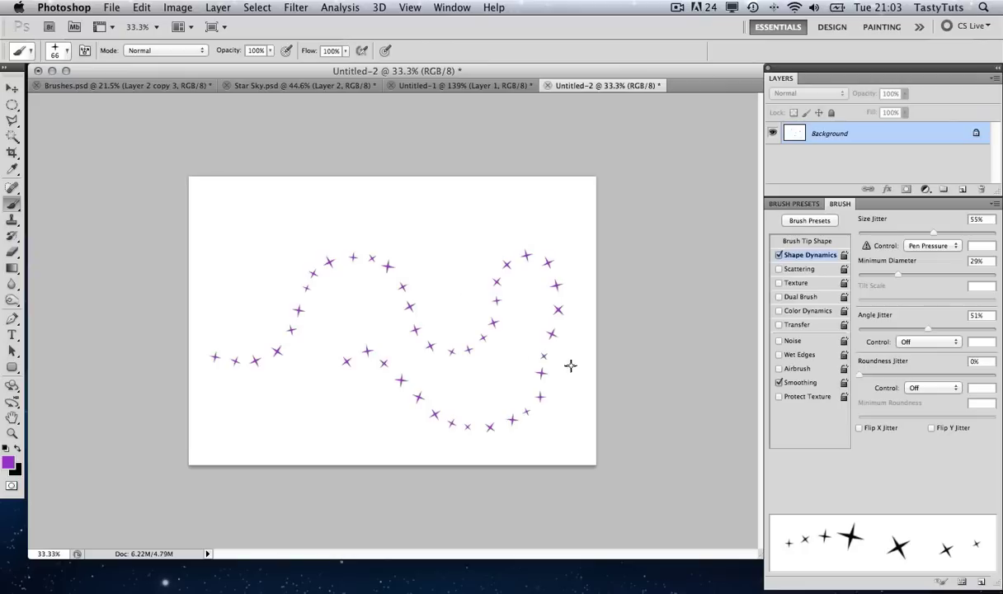
# Undo the star trail, enable Scattering with 459% scatter and a count of 2, test it with a stroke, and undo that stroke.
pyautogui.press('super+z')
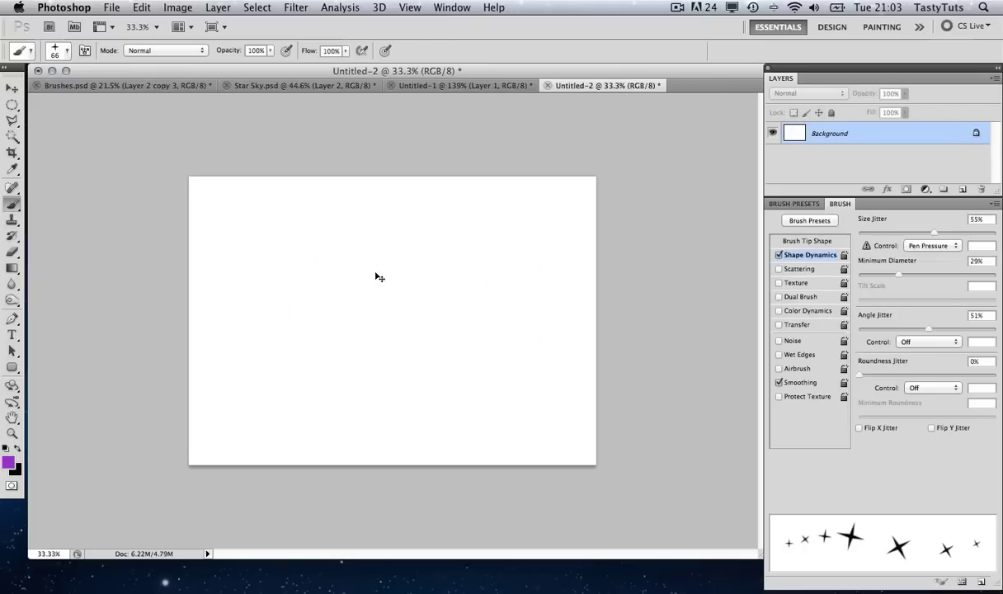
pyautogui.click(800, 270)
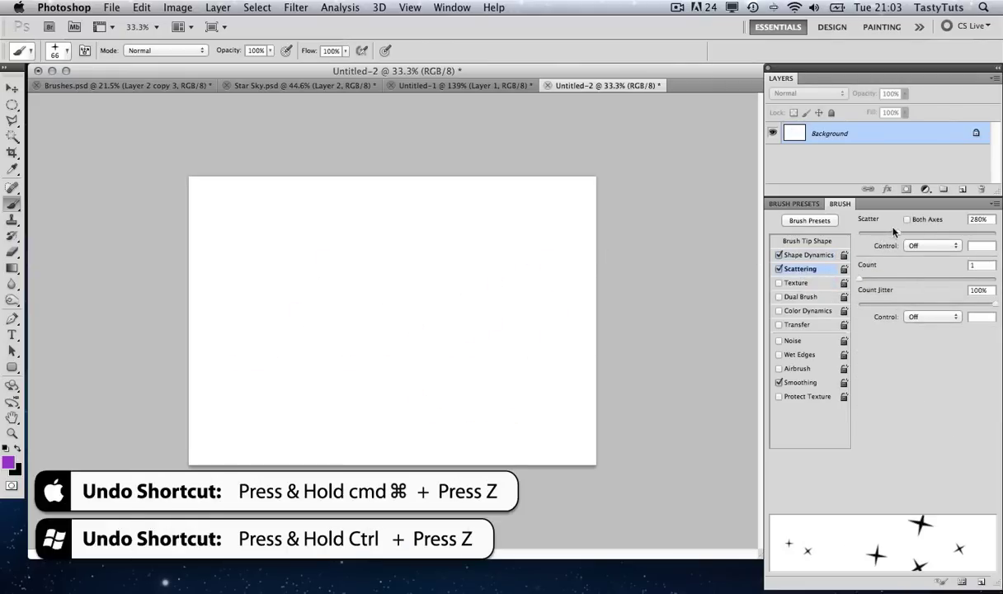
pyautogui.moveTo(893, 232); pyautogui.dragTo(922, 234)
pyautogui.moveTo(864, 281); pyautogui.dragTo(870, 280)
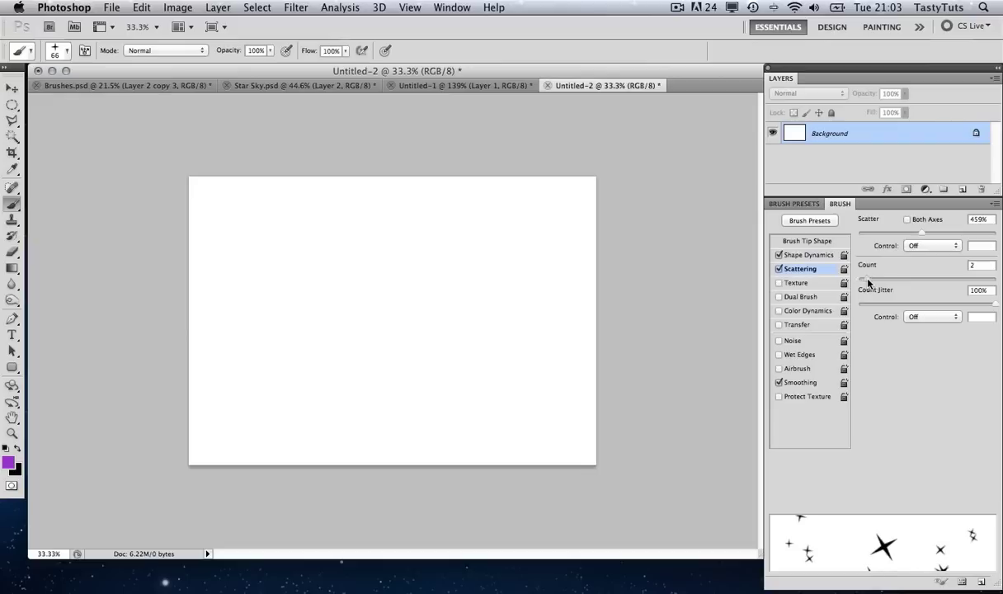
pyautogui.moveTo(211, 372)
pyautogui.mouseDown()
pyautogui.moveTo(267, 339)
pyautogui.moveTo(296, 269)
pyautogui.moveTo(335, 252)
pyautogui.moveTo(383, 261)
pyautogui.moveTo(406, 281)
pyautogui.moveTo(416, 324)
pyautogui.moveTo(518, 359)
pyautogui.mouseUp()
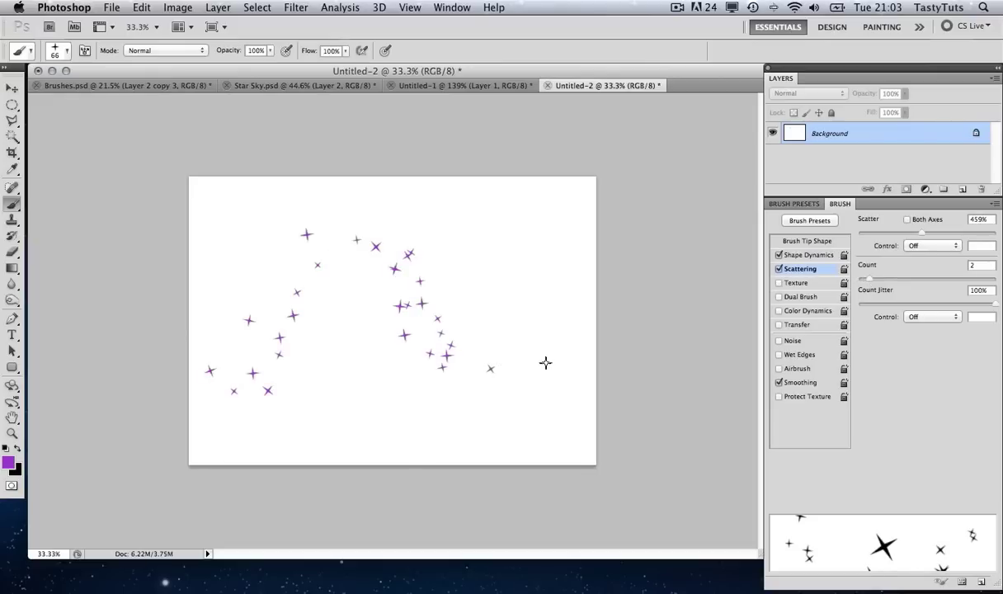
pyautogui.press('super+z')
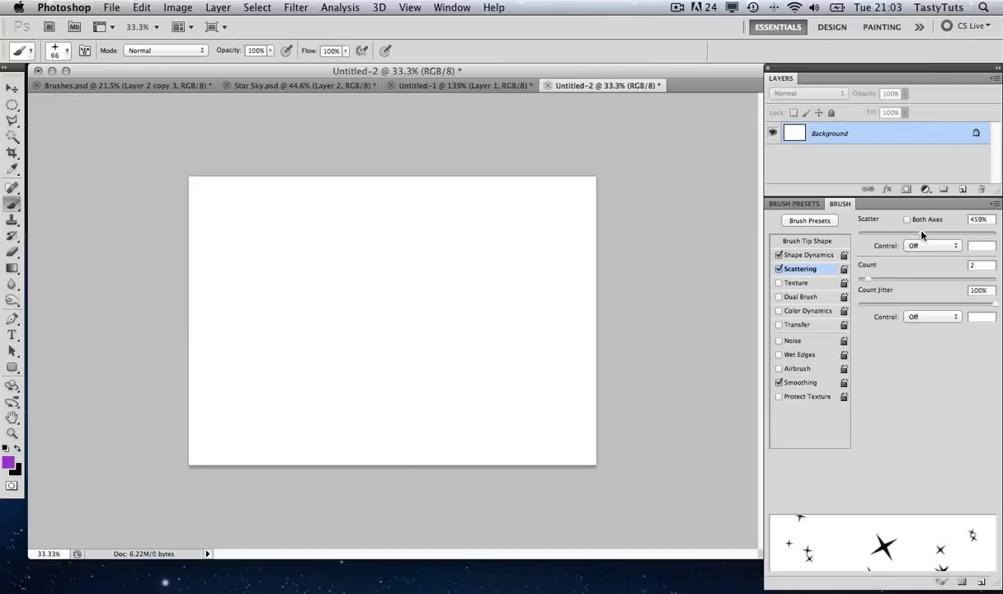
# Increase the brush's scatter to 719% and spacing to 373%, and paint loosely scattered purple stars across the canvas.
pyautogui.moveTo(920, 233); pyautogui.dragTo(958, 236)
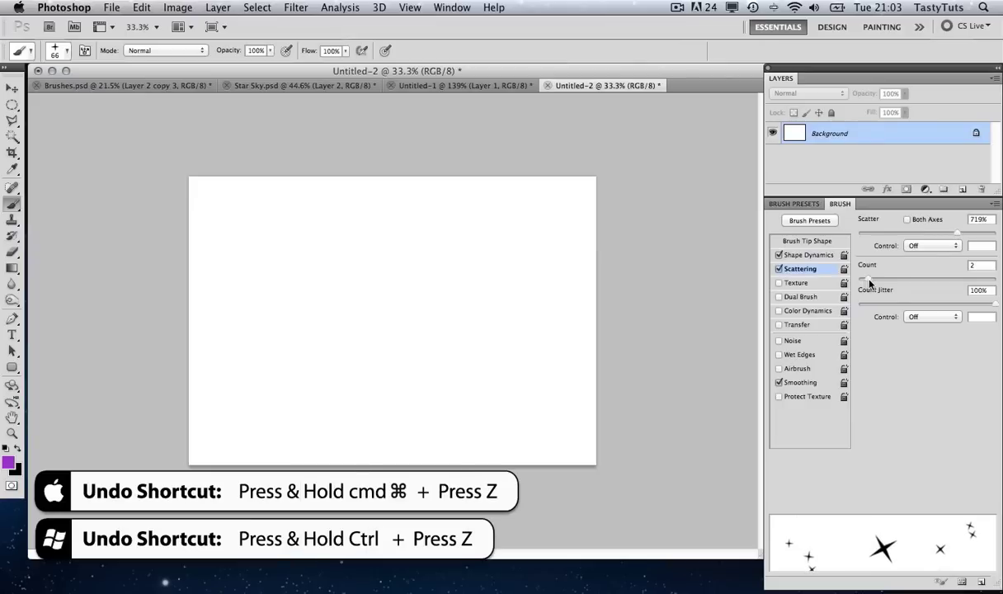
pyautogui.click(805, 242)
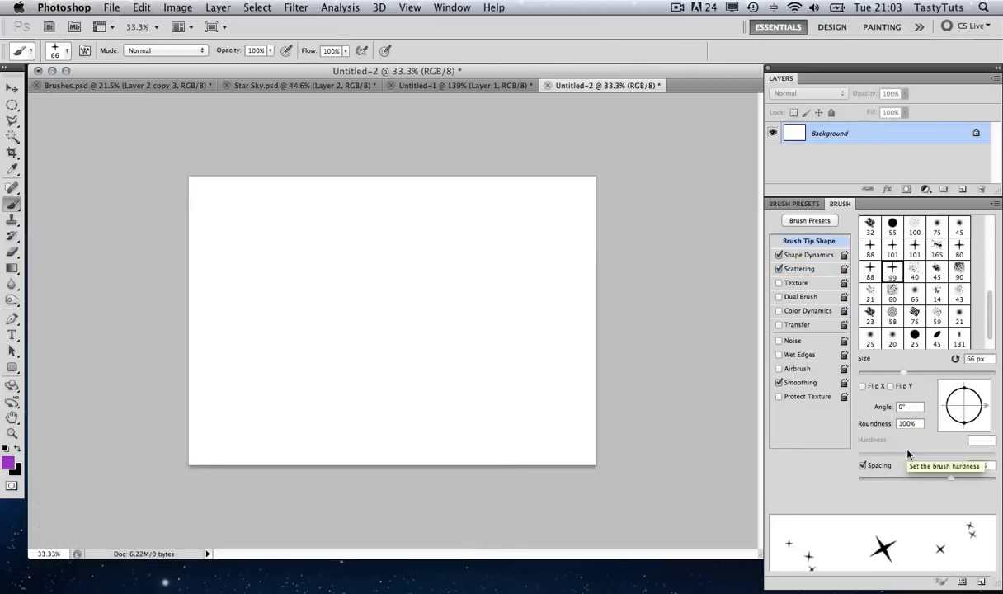
pyautogui.moveTo(950, 478); pyautogui.dragTo(974, 481)
pyautogui.moveTo(207, 357)
pyautogui.mouseDown()
pyautogui.moveTo(255, 345)
pyautogui.moveTo(270, 300)
pyautogui.moveTo(307, 265)
pyautogui.moveTo(372, 272)
pyautogui.moveTo(411, 338)
pyautogui.moveTo(460, 387)
pyautogui.moveTo(528, 392)
pyautogui.moveTo(563, 373)
pyautogui.mouseUp()
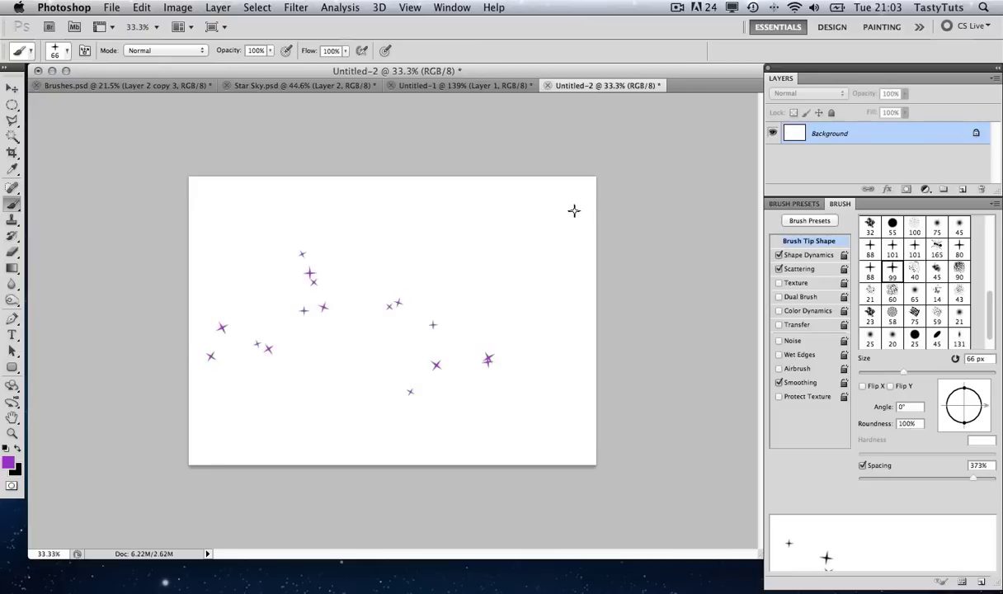
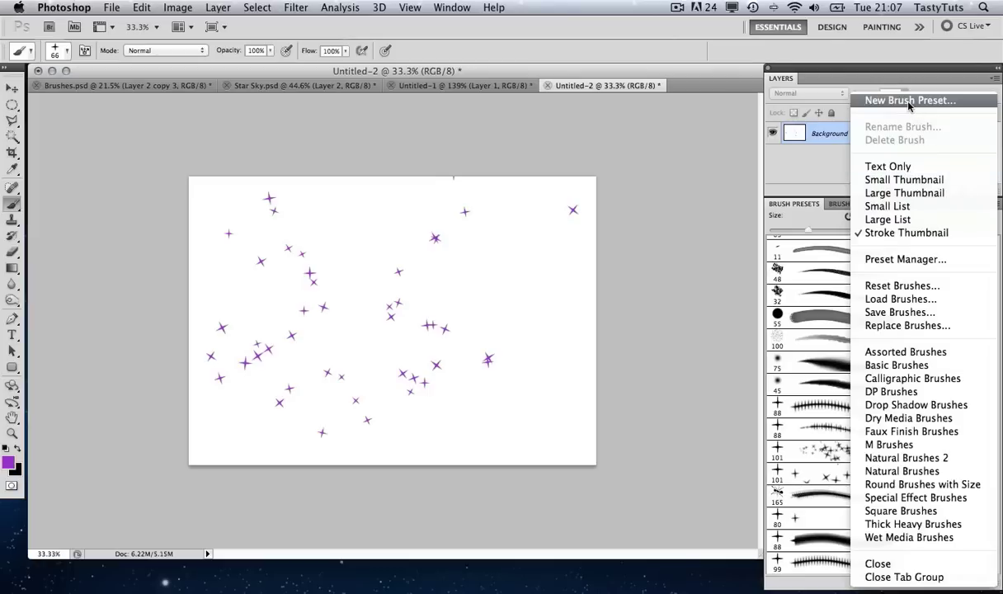
# Save the scattered star brush as a new preset named Star Brush 2, capturing its size.
pyautogui.click(909, 102)
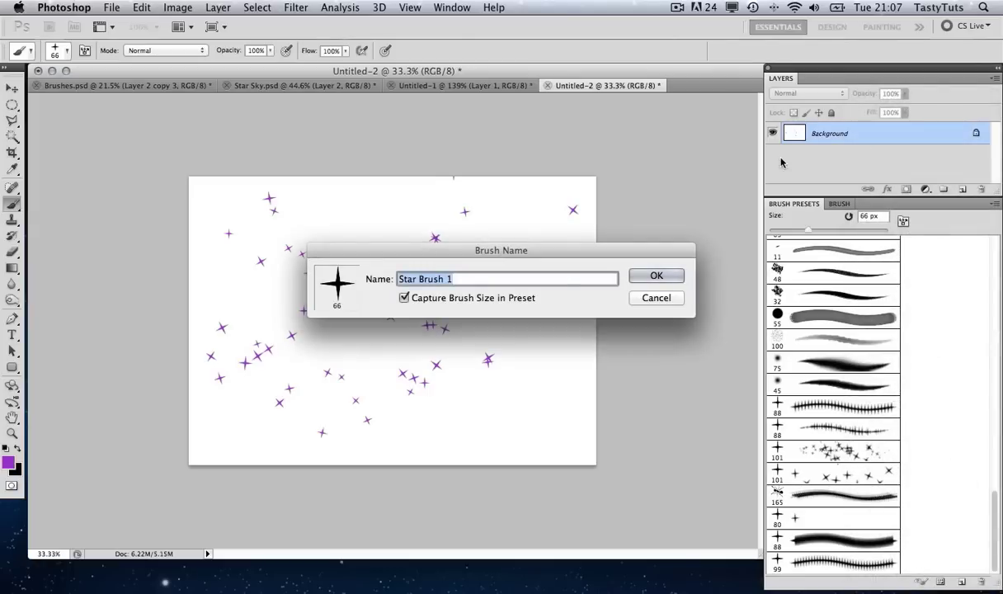
pyautogui.press('BackSpace')
pyautogui.write('Sta')
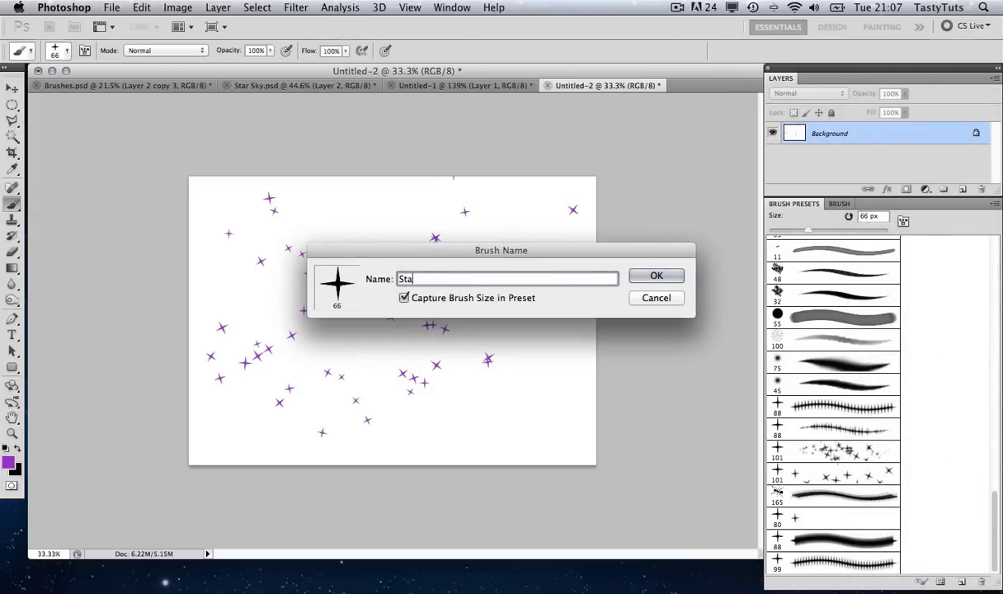
pyautogui.write('r Brush 2')
pyautogui.click(654, 275)
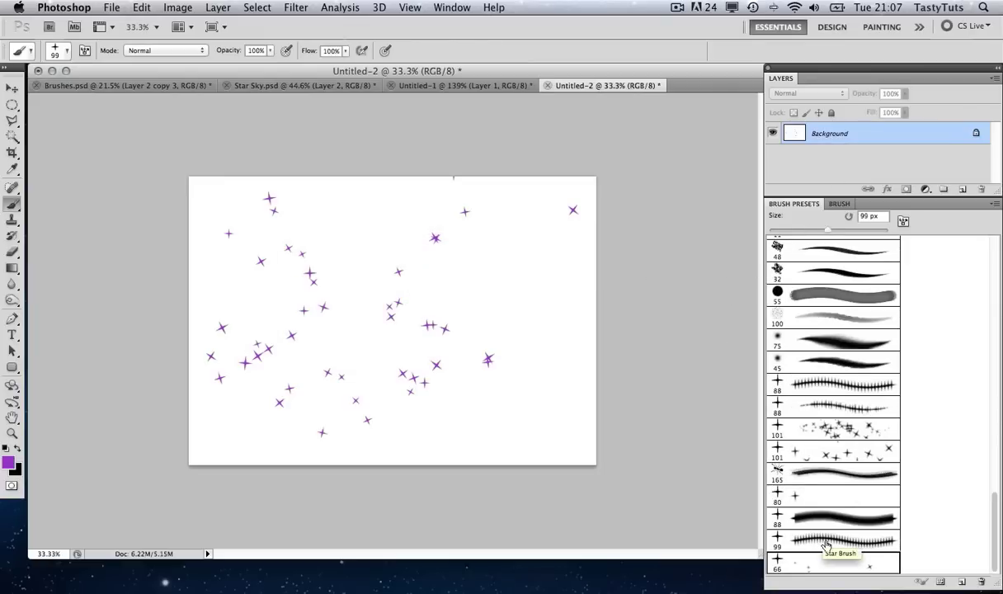
# Try the original 99 px Star Brush preset with a long looping stroke across the canvas, and undo the stroke.
pyautogui.click(821, 543)
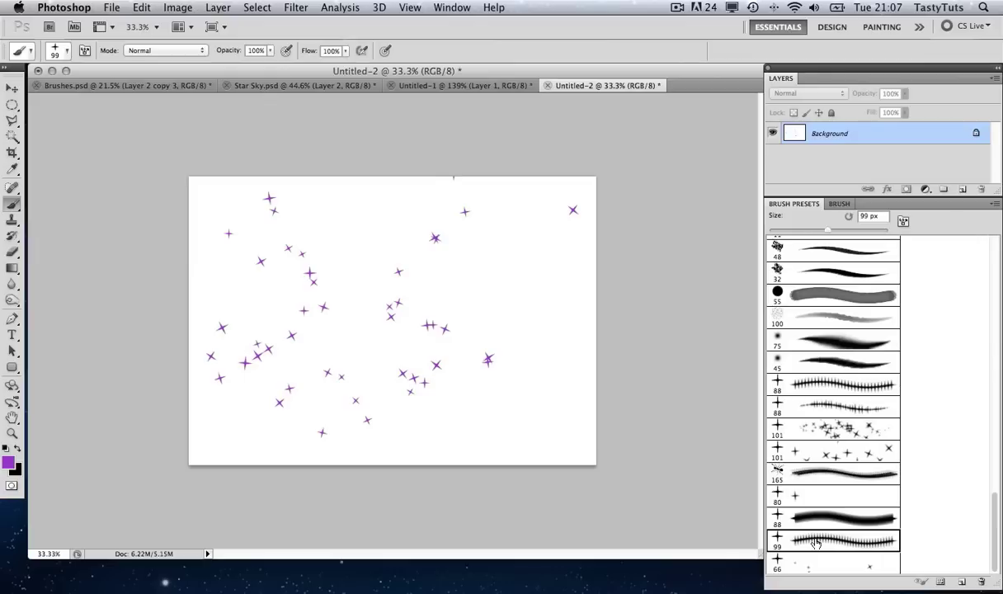
pyautogui.moveTo(544, 408)
pyautogui.mouseDown()
pyautogui.moveTo(474, 337)
pyautogui.moveTo(418, 326)
pyautogui.moveTo(341, 390)
pyautogui.moveTo(274, 369)
pyautogui.moveTo(254, 296)
pyautogui.moveTo(292, 258)
pyautogui.moveTo(481, 281)
pyautogui.moveTo(500, 230)
pyautogui.moveTo(349, 284)
pyautogui.moveTo(289, 340)
pyautogui.mouseUp()
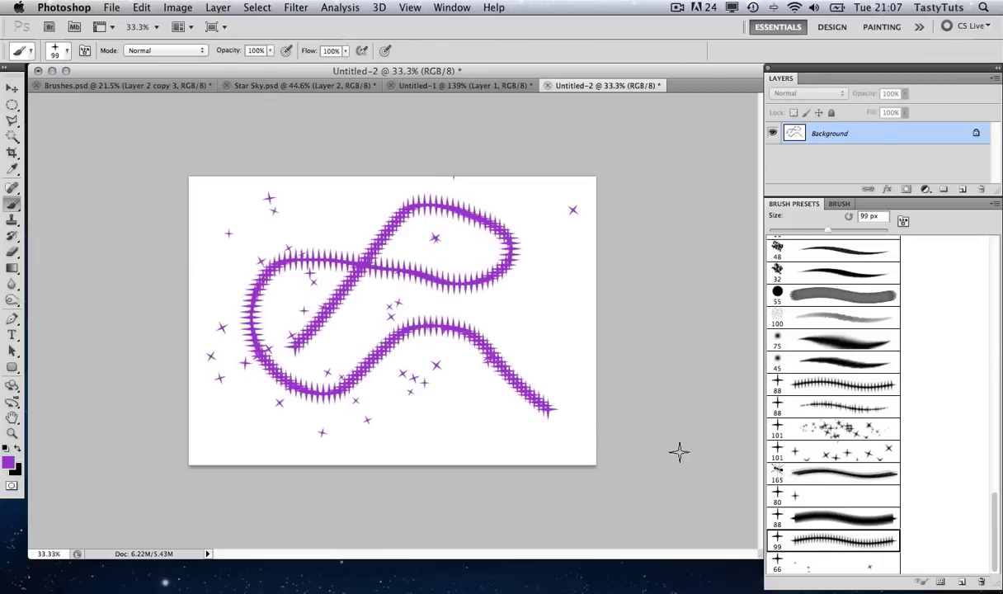
pyautogui.press('super+z')
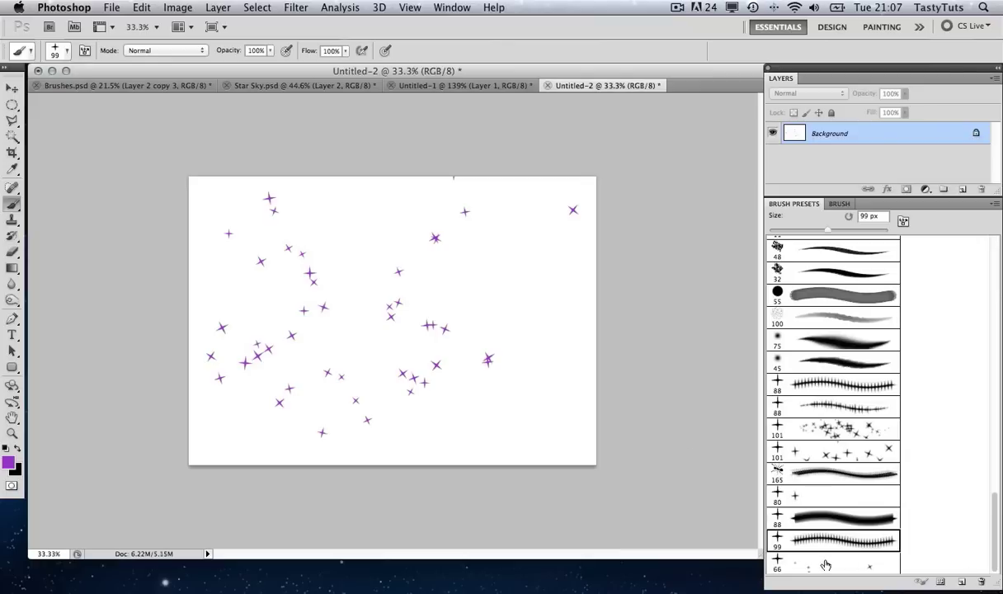
# Select the 66 px scattered star preset and paint more stars over the canvas.
pyautogui.click(826, 565)
pyautogui.click(537, 255)
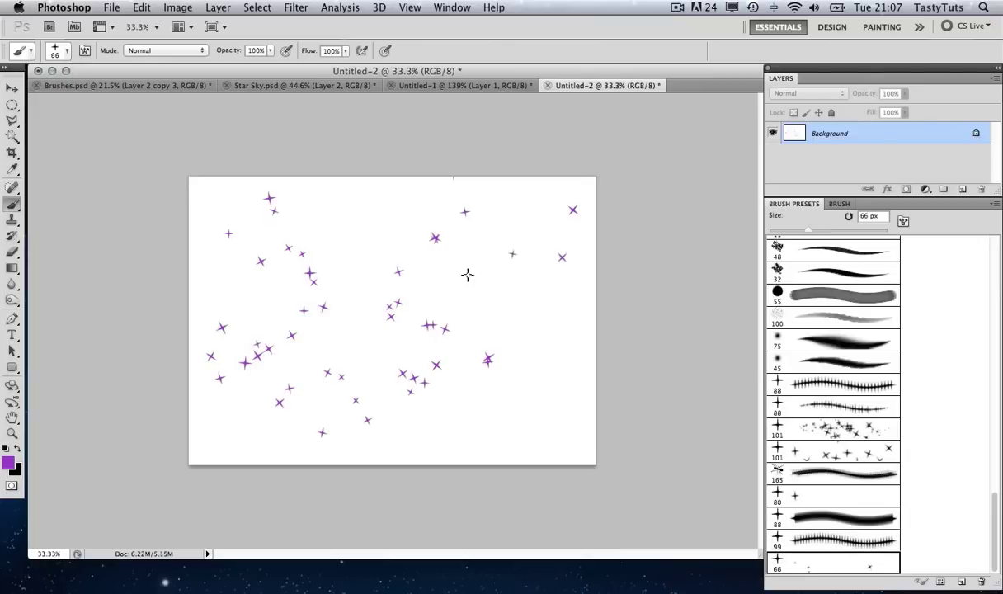
pyautogui.moveTo(467, 275)
pyautogui.mouseDown()
pyautogui.moveTo(454, 392)
pyautogui.moveTo(345, 376)
pyautogui.moveTo(381, 231)
pyautogui.moveTo(410, 219)
pyautogui.moveTo(382, 256)
pyautogui.mouseUp()
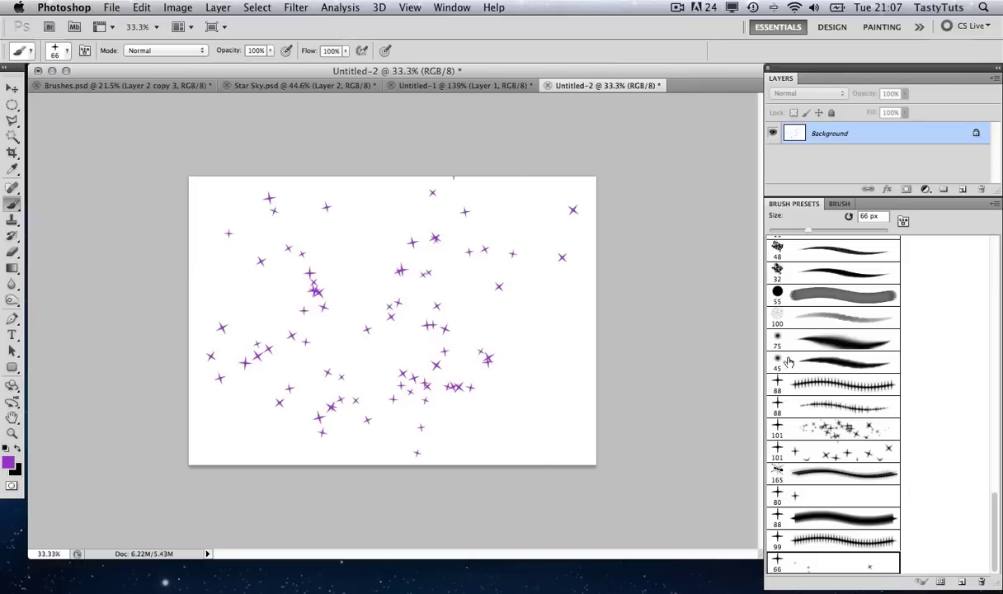
# Tighten the star brush's spacing, reduce its size to 15 px, and set minimum diameter and size jitter to 0%.
pyautogui.click(839, 203)
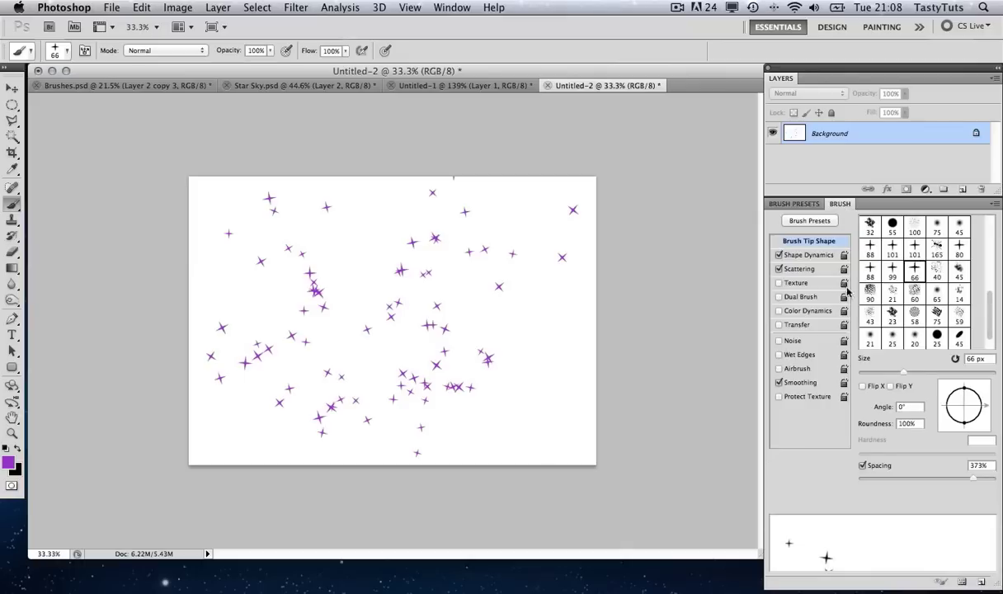
pyautogui.moveTo(971, 482); pyautogui.dragTo(872, 480)
pyautogui.moveTo(903, 374); pyautogui.dragTo(869, 373)
pyautogui.click(806, 255)
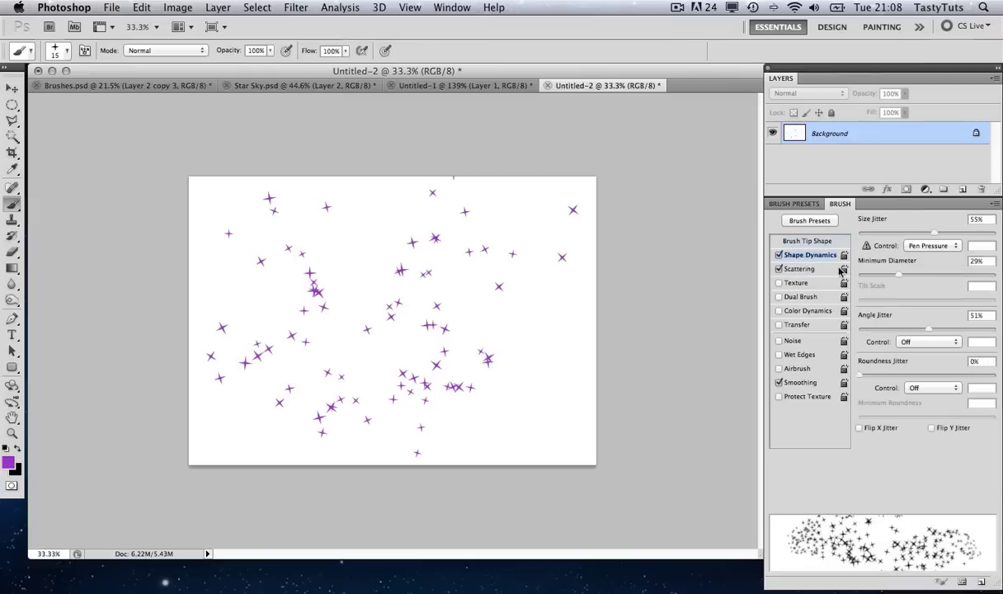
pyautogui.moveTo(867, 277); pyautogui.dragTo(853, 278)
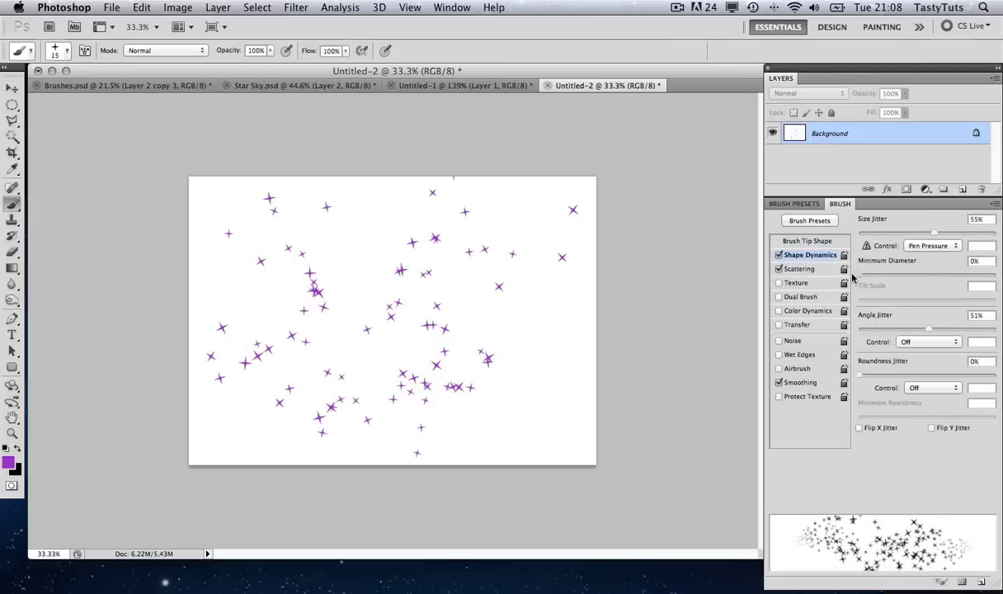
pyautogui.moveTo(921, 237); pyautogui.dragTo(858, 238)
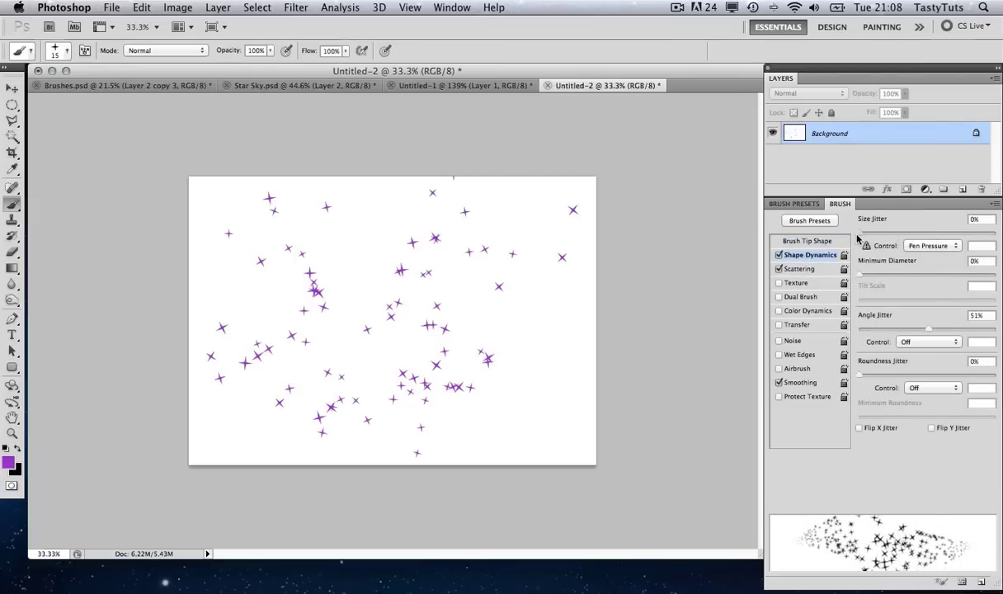
# Save the small star brush as a new preset named Star Brush 4 and paint a wide arc of tiny stars with it.
pyautogui.click(792, 204)
pyautogui.click(996, 204)
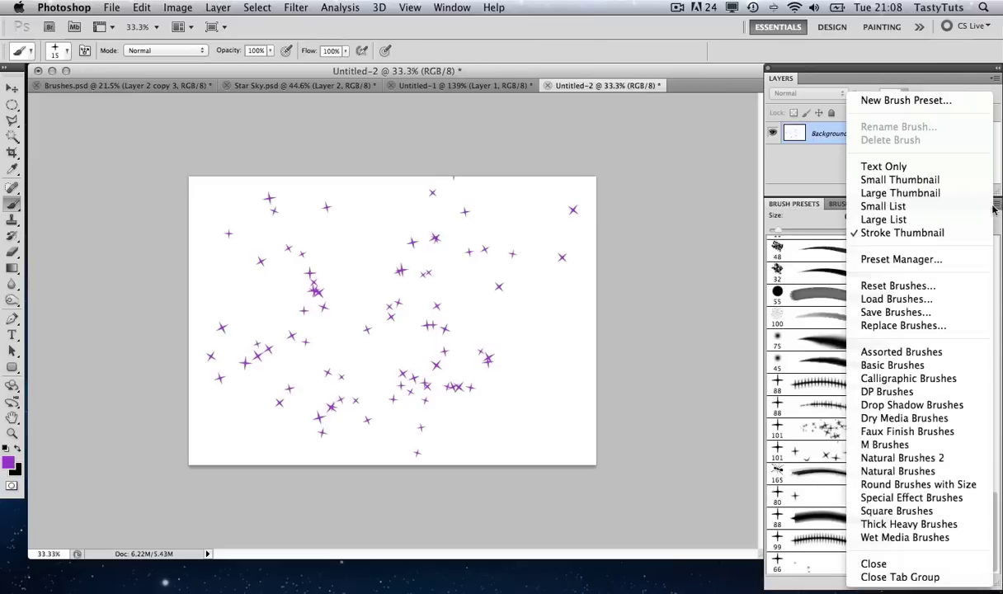
pyautogui.click(876, 108)
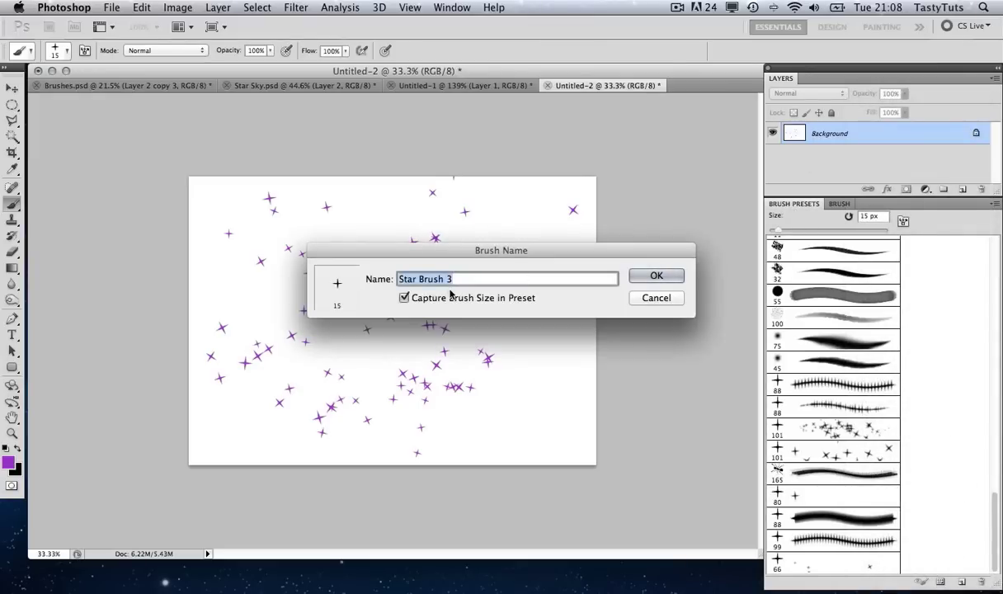
pyautogui.press('Right')
pyautogui.press('BackSpace')
pyautogui.press('BackSpace')
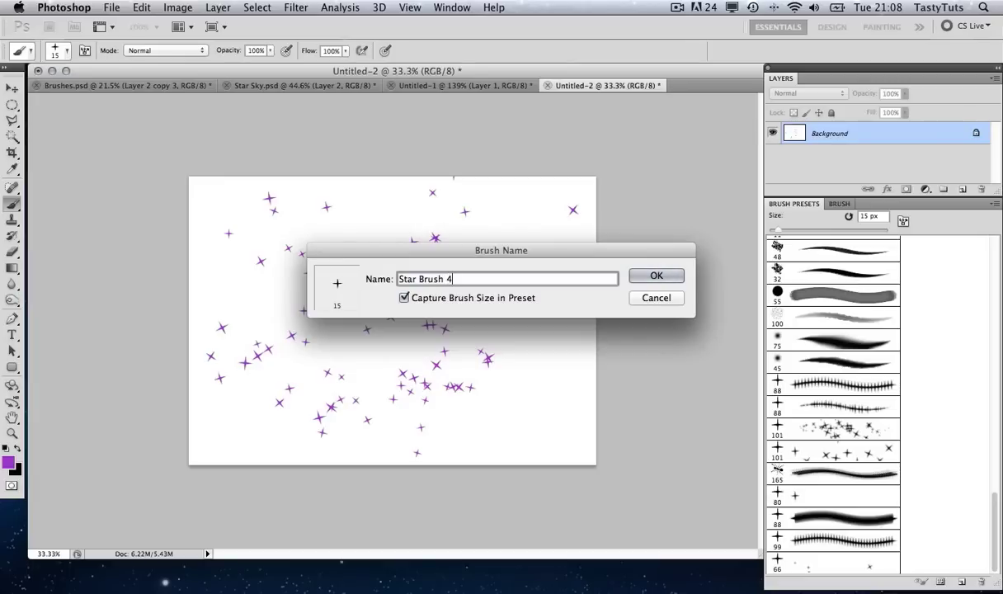
pyautogui.click(630, 266)
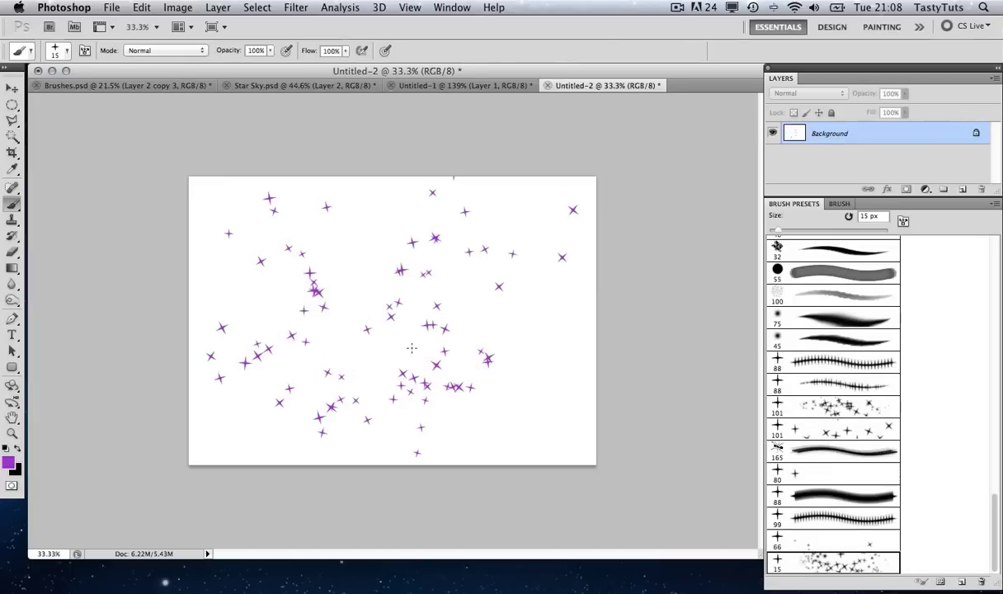
pyautogui.moveTo(547, 415)
pyautogui.mouseDown()
pyautogui.moveTo(521, 351)
pyautogui.moveTo(470, 292)
pyautogui.moveTo(366, 258)
pyautogui.moveTo(310, 261)
pyautogui.moveTo(250, 306)
pyautogui.mouseUp()
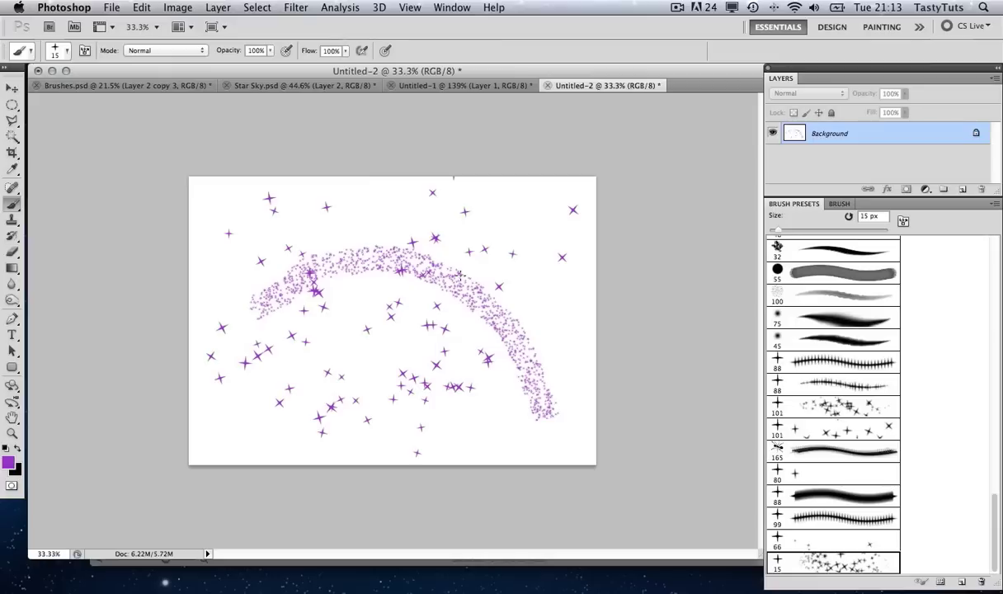
# Open Ant Brush.psd from the Tutorial Files folder with the ant enlarged to about 189%.
pyautogui.press('super+o')
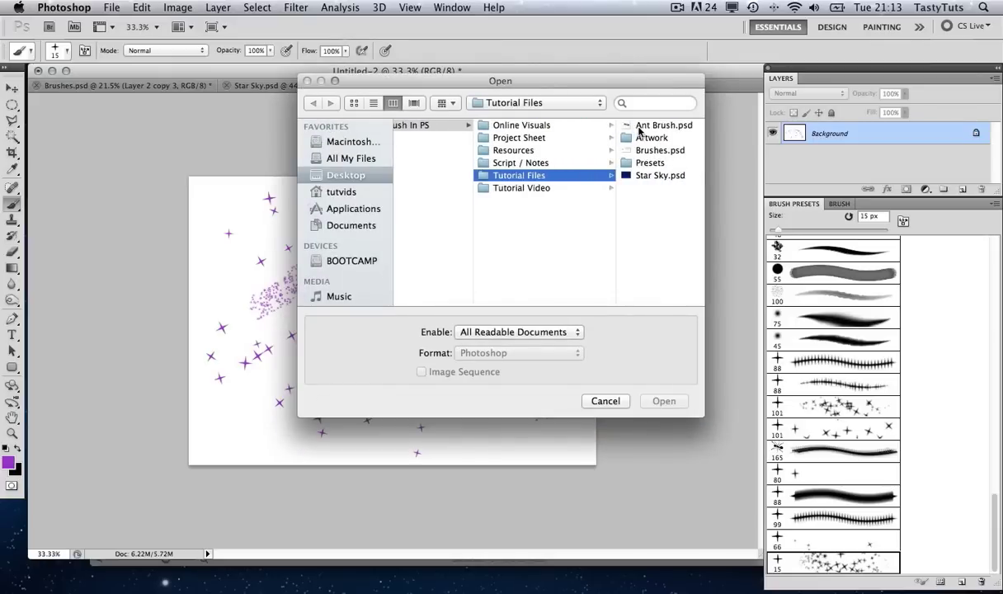
pyautogui.doubleClick(641, 127)
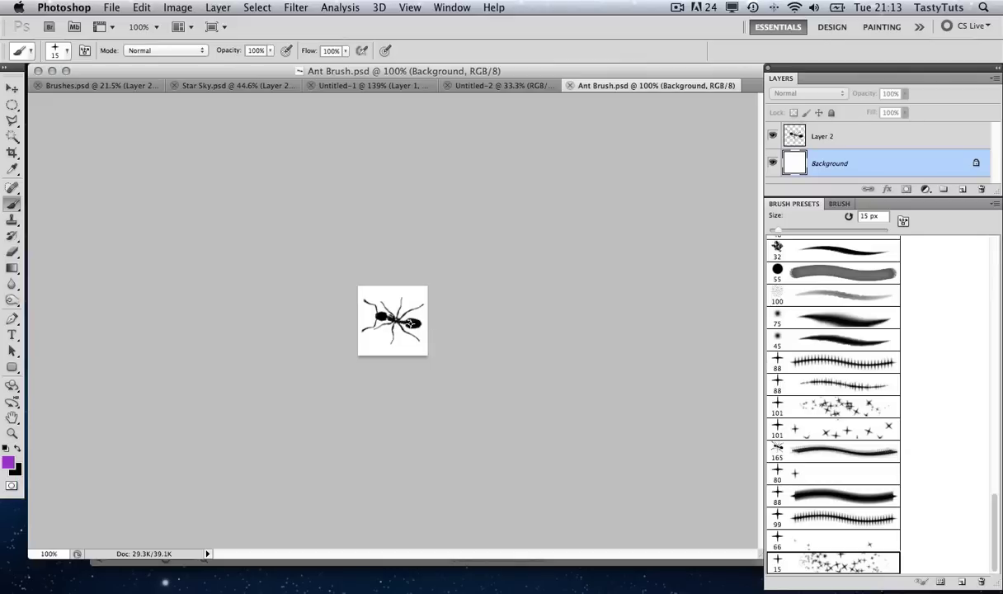
pyautogui.press('z')
pyautogui.moveTo(369, 289); pyautogui.dragTo(379, 289)
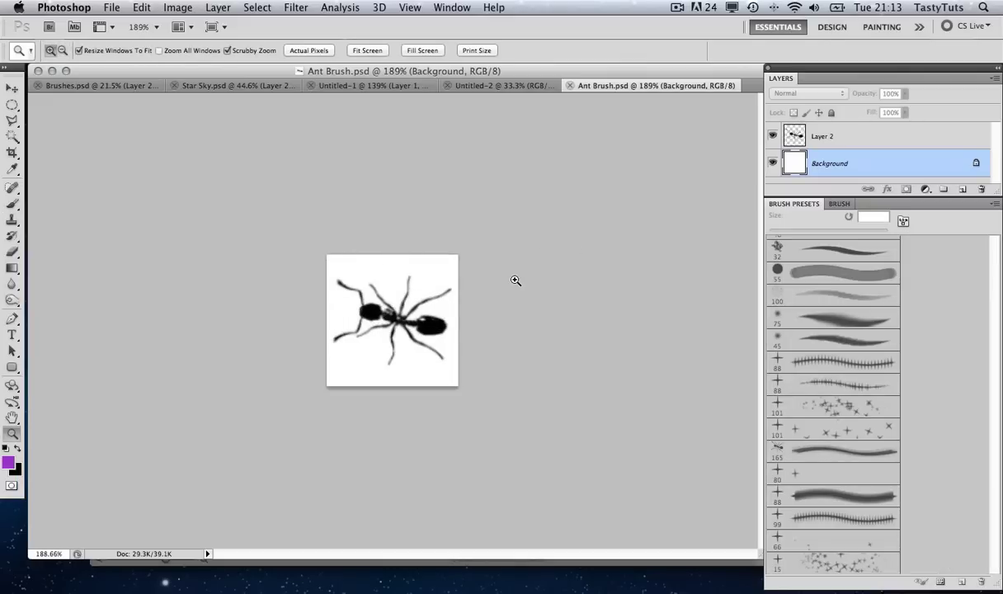
# Define a brush preset named Ant Brush from the ant on Layer 2, checking that layer by hiding and reshowing it.
pyautogui.click(794, 136)
pyautogui.click(774, 137)
pyautogui.click(774, 137)
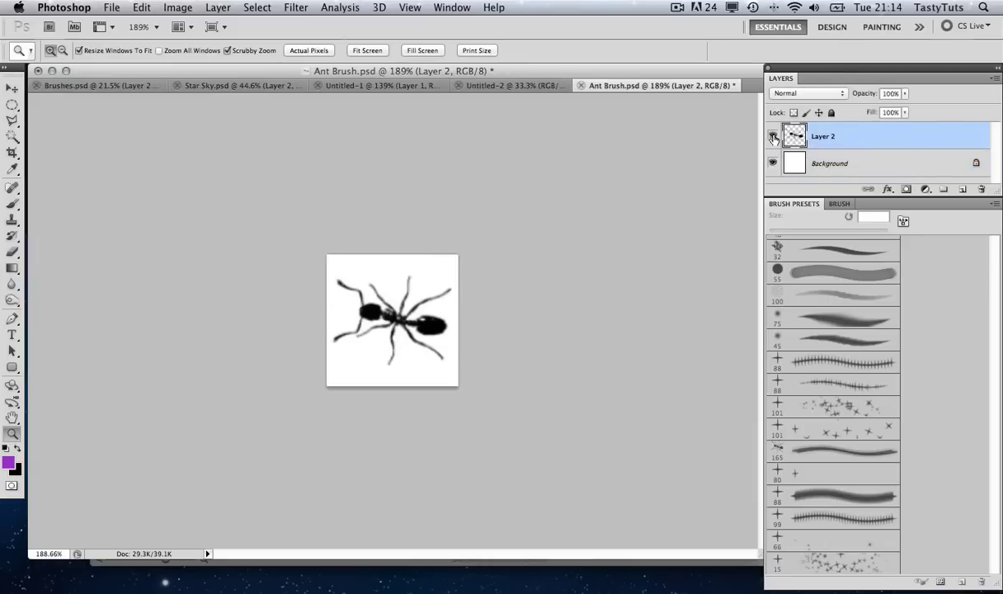
pyautogui.click(144, 9)
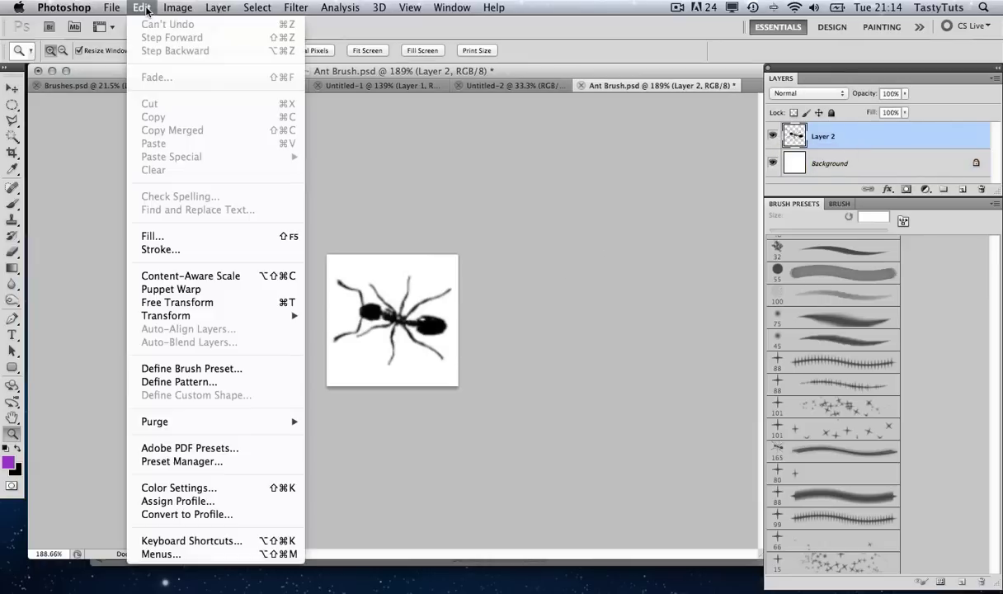
pyautogui.click(207, 367)
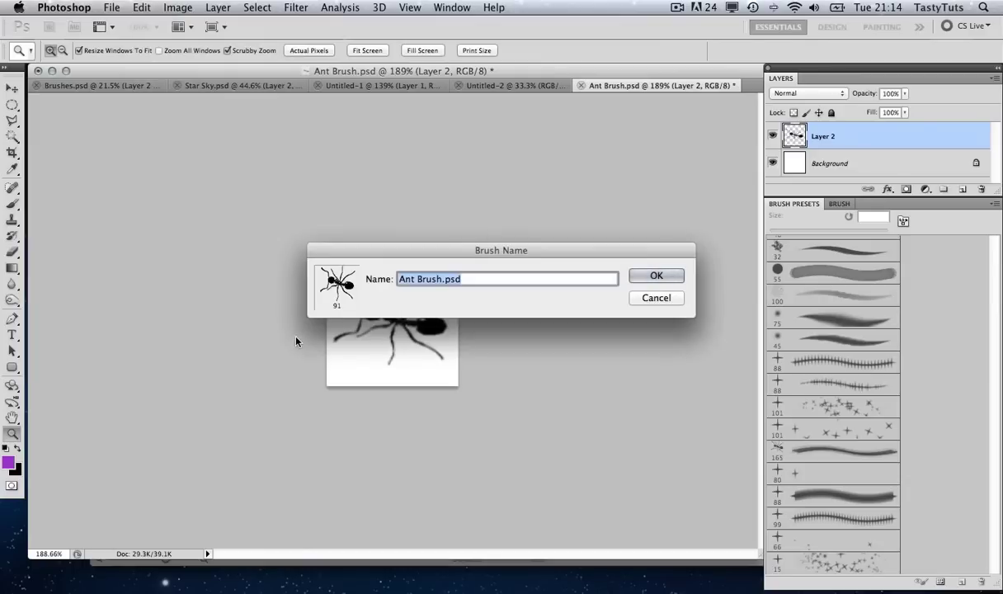
pyautogui.write('Ant Brush')
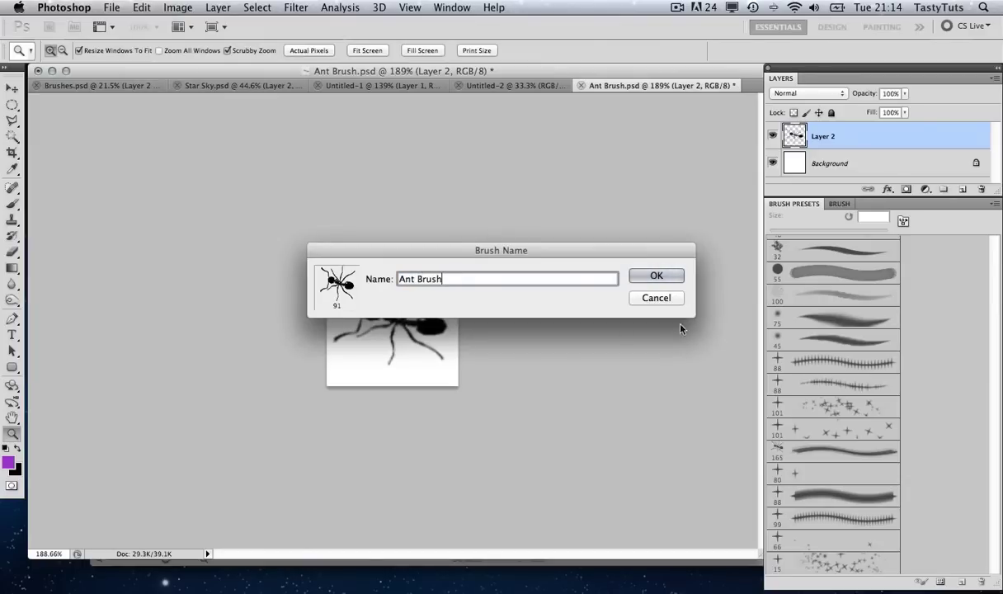
pyautogui.click(656, 278)
# Return to the Untitled-2 document and add a new empty layer above the background.
pyautogui.click(511, 85)
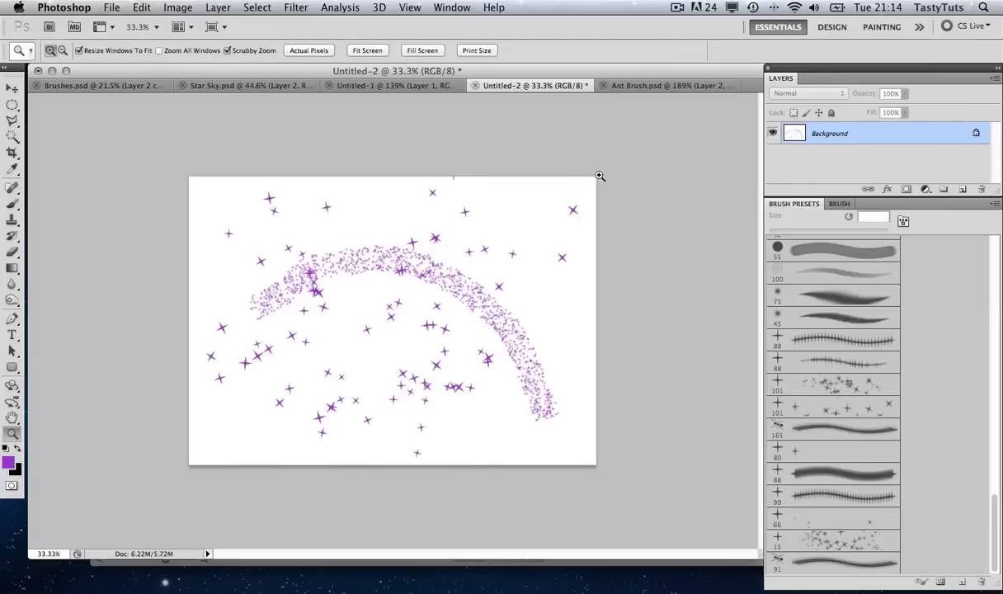
pyautogui.press('super+shift+n')
pyautogui.press('Return')
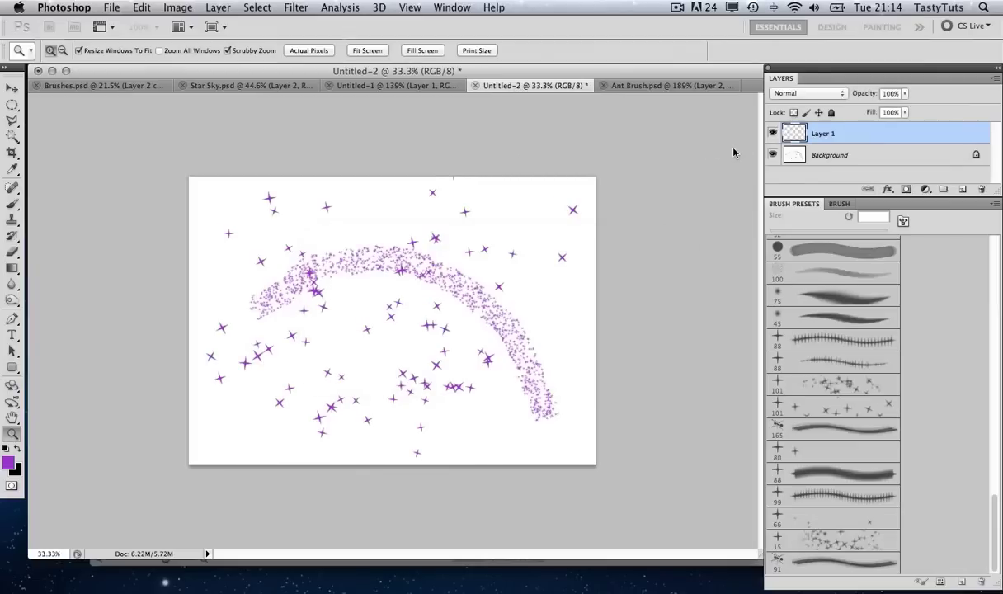
# Fill Layer 1 with white using the Paint Bucket to cover the stars, and merge it down into the background.
pyautogui.moveTo(14, 272); pyautogui.dragTo(73, 280)
pyautogui.click(5, 448)
pyautogui.click(18, 448)
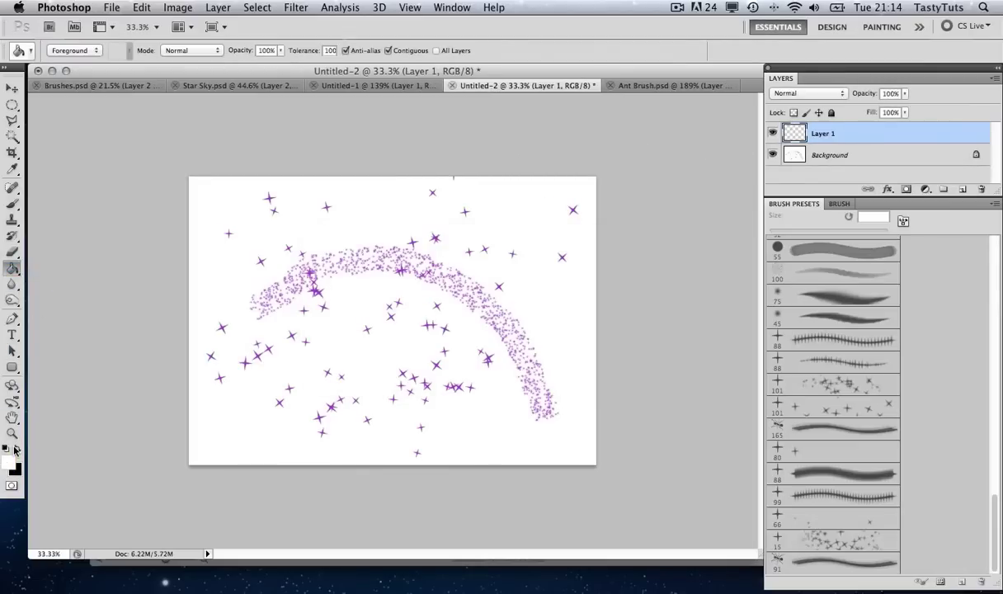
pyautogui.click(360, 307)
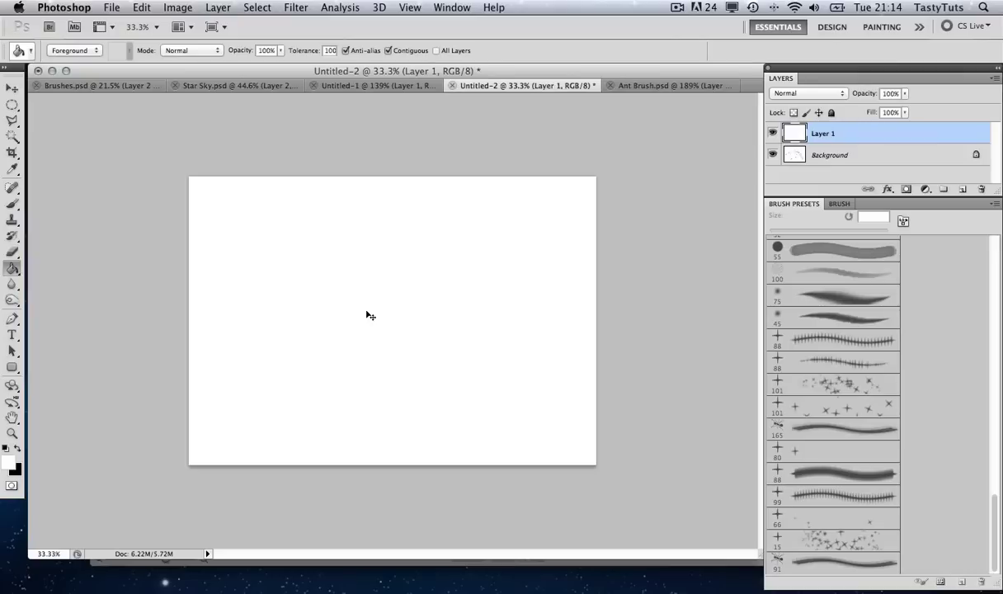
pyautogui.press('super+e')
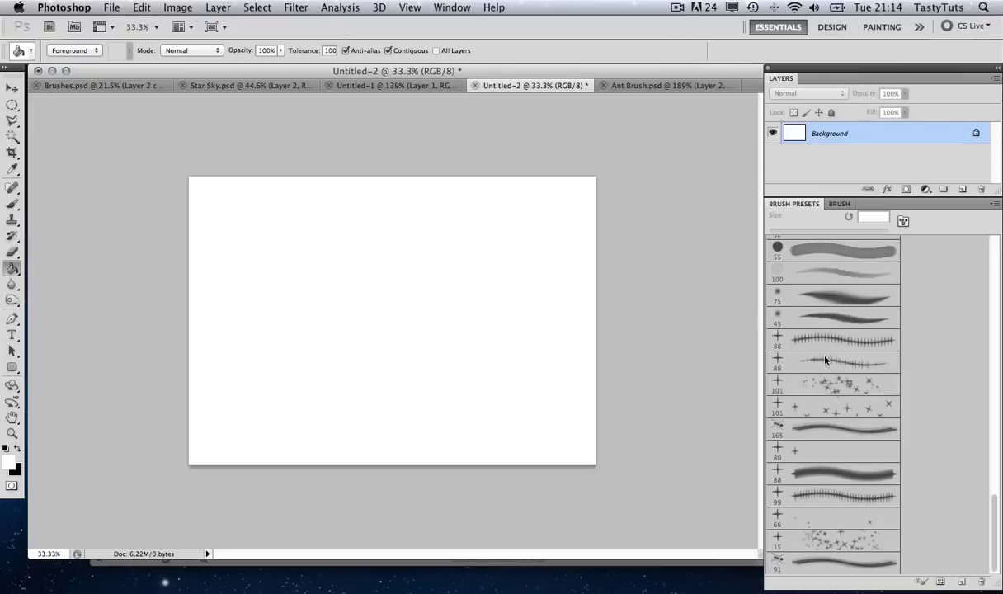
# Add a new empty layer and try the 91 px ant brush on it with a black arc, undoing the stroke.
pyautogui.press('shift+super+n')
pyautogui.press('Return')
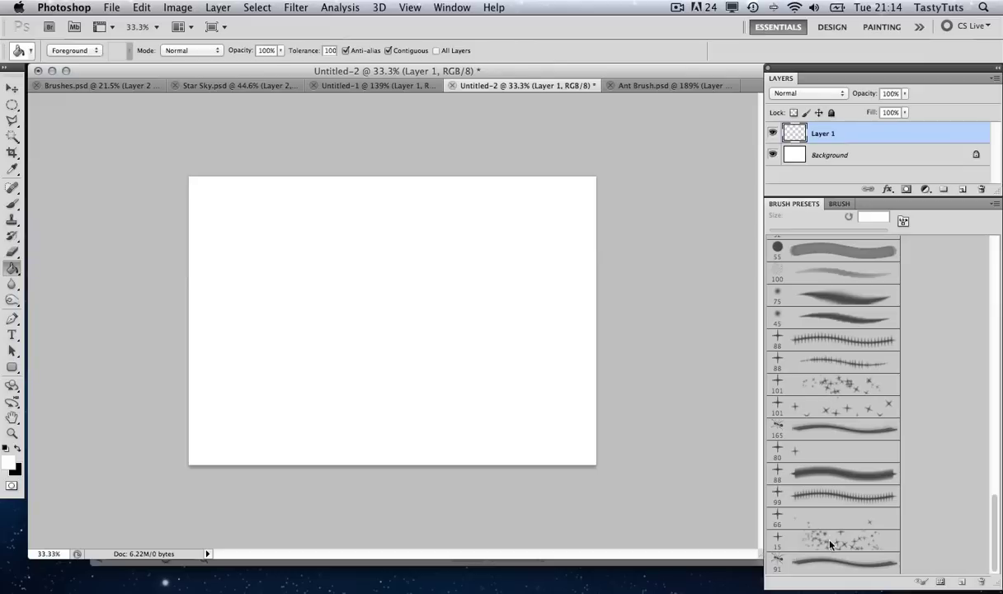
pyautogui.press('b')
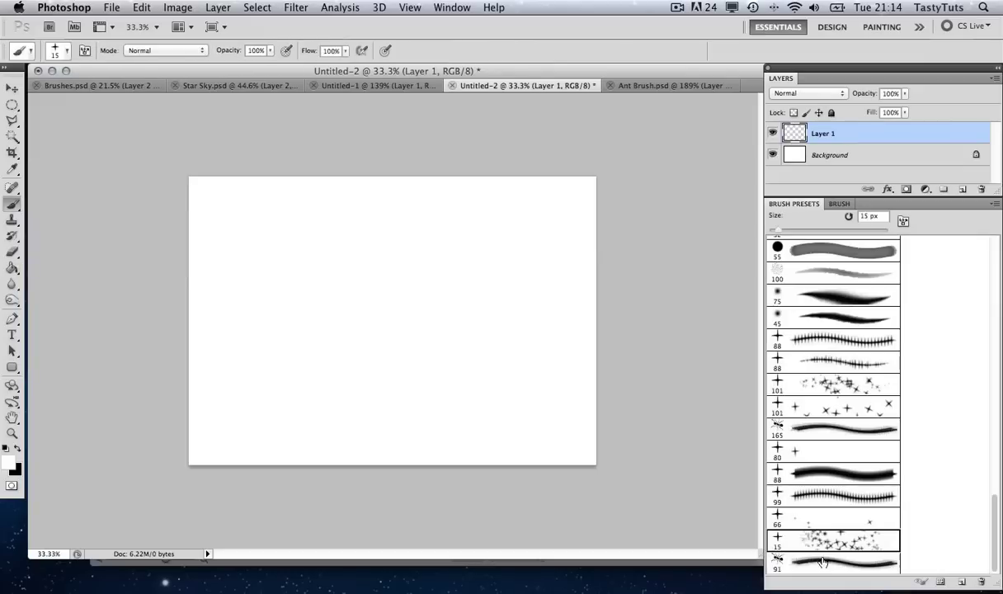
pyautogui.click(823, 562)
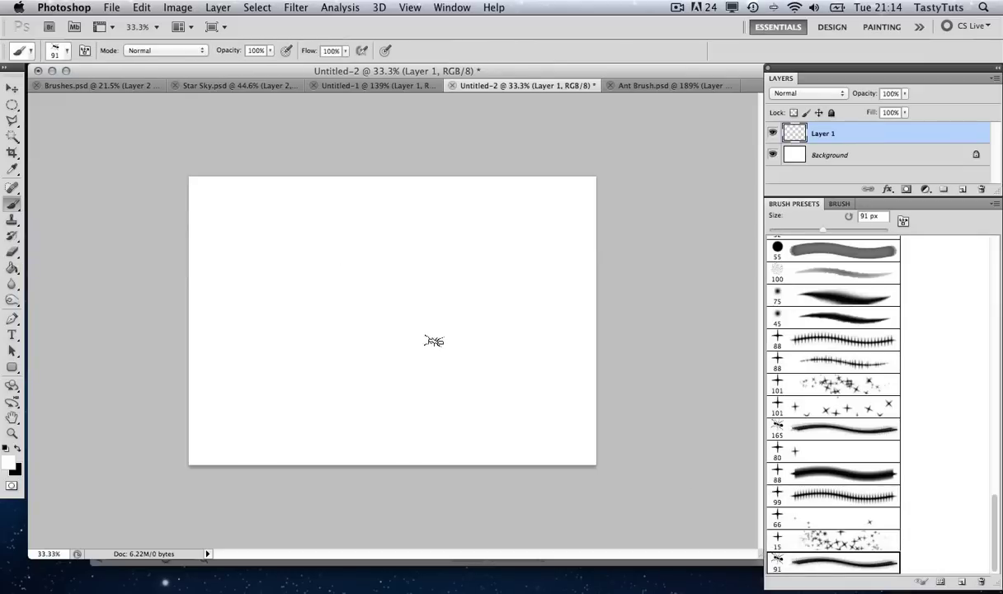
pyautogui.press('x')
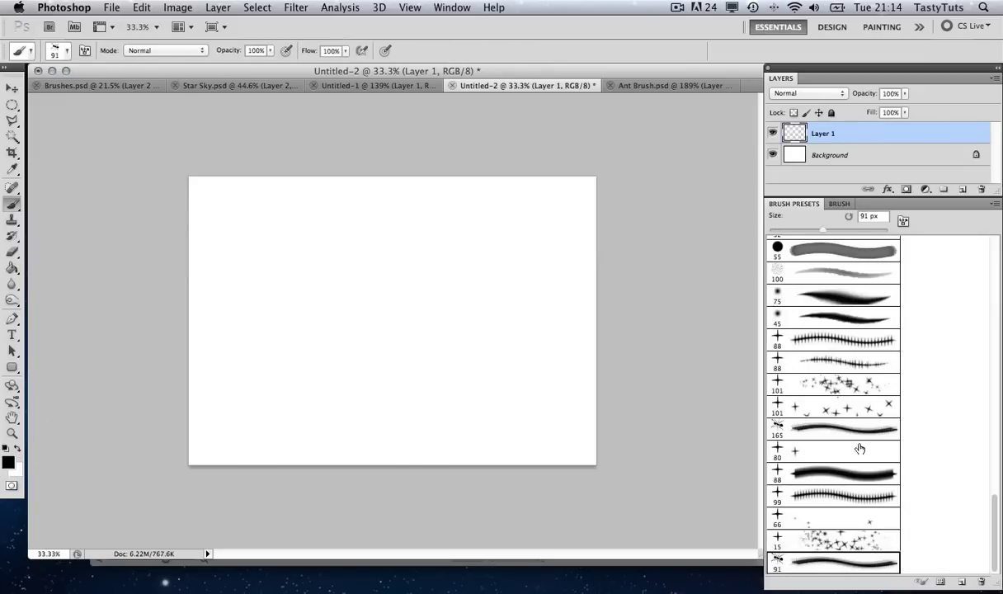
pyautogui.moveTo(218, 370)
pyautogui.mouseDown()
pyautogui.moveTo(236, 344)
pyautogui.moveTo(301, 302)
pyautogui.moveTo(382, 304)
pyautogui.moveTo(441, 353)
pyautogui.mouseUp()
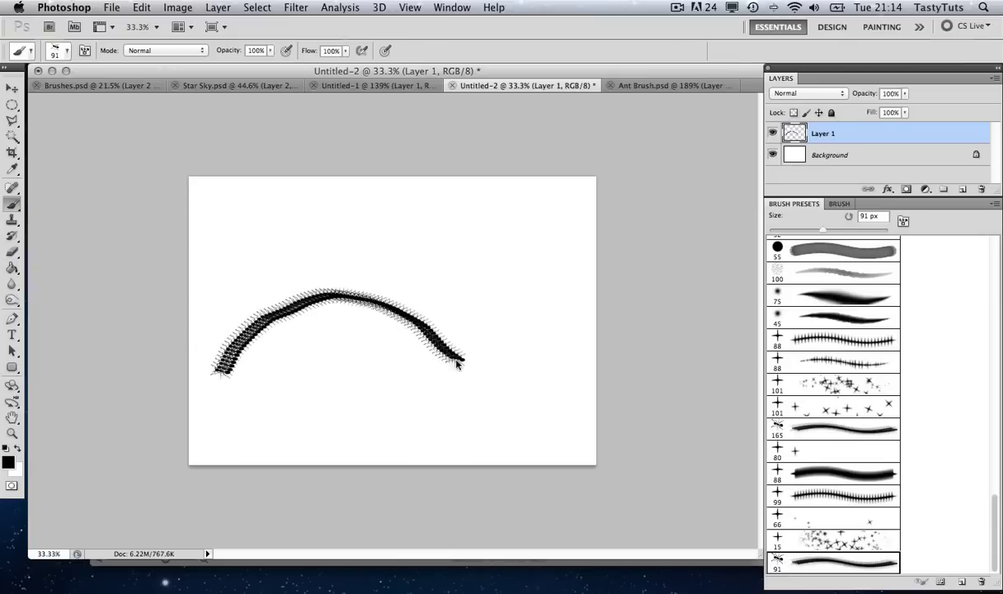
pyautogui.press('super+z')
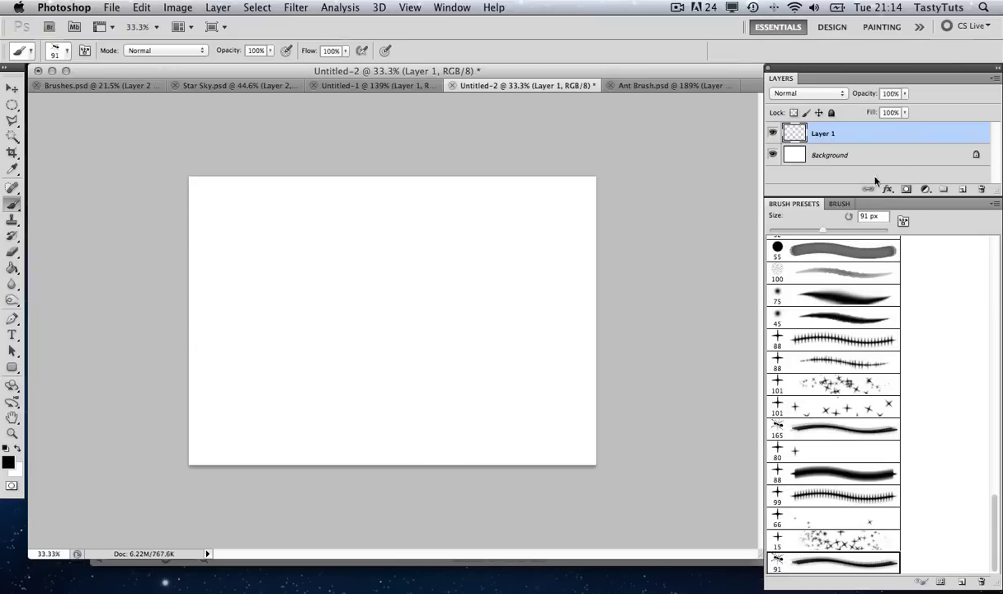
# Set the ant brush's tip spacing to 131% so the ants separate.
pyautogui.click(840, 202)
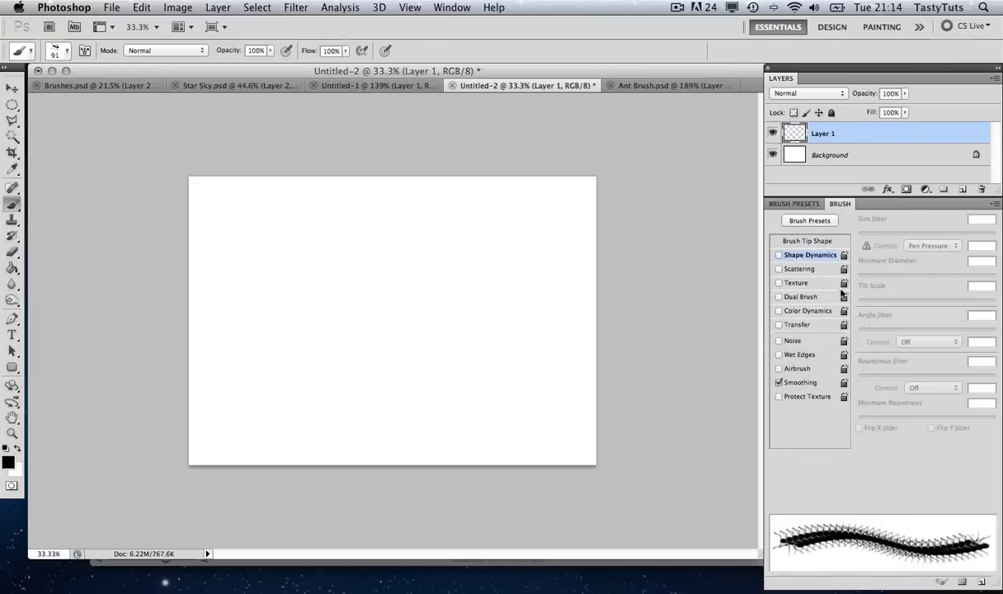
pyautogui.click(797, 242)
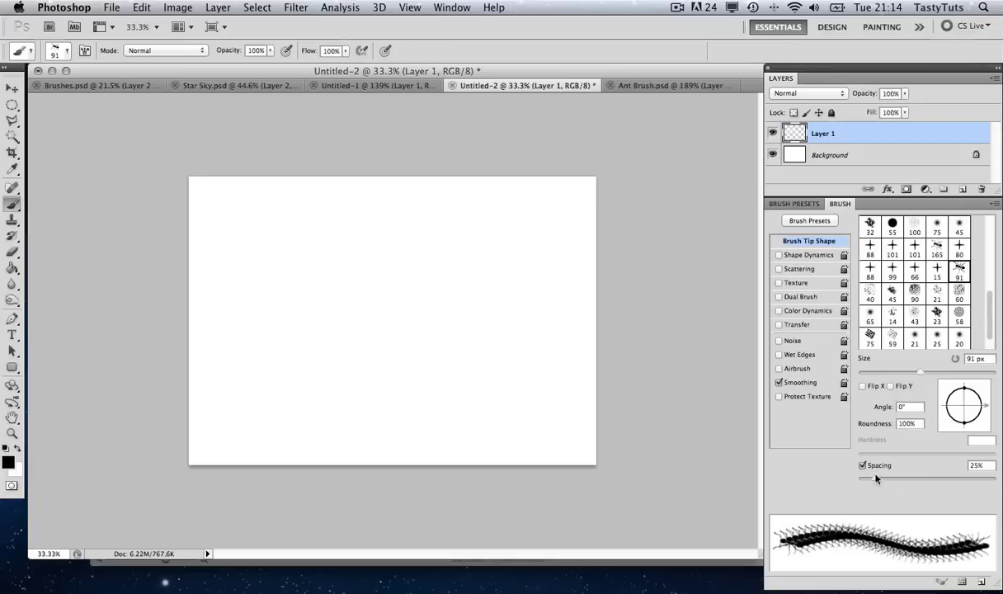
pyautogui.moveTo(876, 478); pyautogui.dragTo(937, 479)
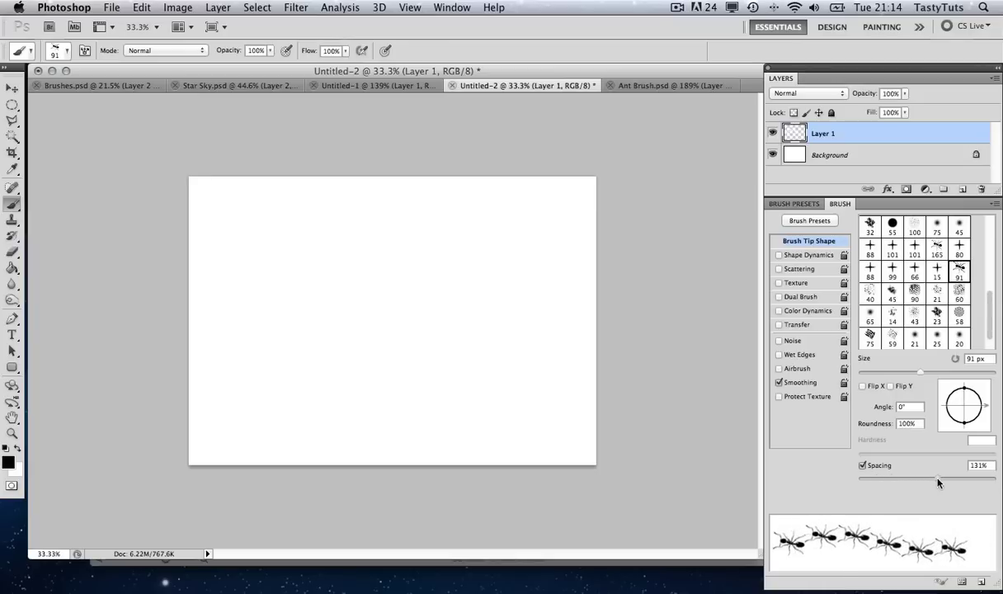
# Enable Shape Dynamics with 48% size jitter, 51% angle jitter, 16% roundness jitter and Flip X Jitter, and raise the minimum roundness.
pyautogui.click(808, 255)
pyautogui.moveTo(861, 232); pyautogui.dragTo(925, 232)
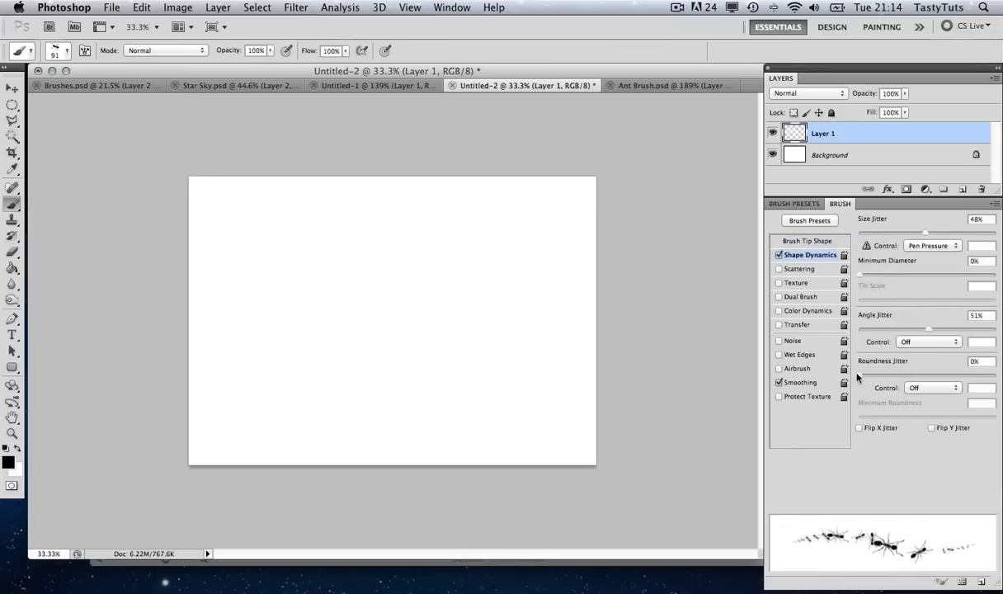
pyautogui.moveTo(861, 374); pyautogui.dragTo(881, 374)
pyautogui.click(861, 428)
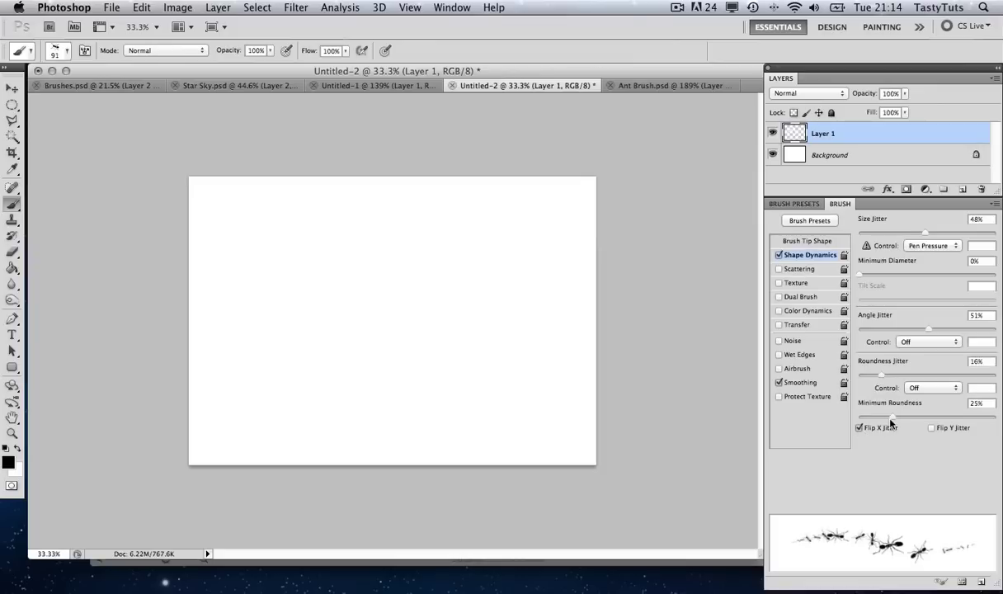
pyautogui.moveTo(893, 416); pyautogui.dragTo(932, 419)
# Enable Scattering for the ant brush with scatter at 857% and a count of 1.
pyautogui.click(778, 269)
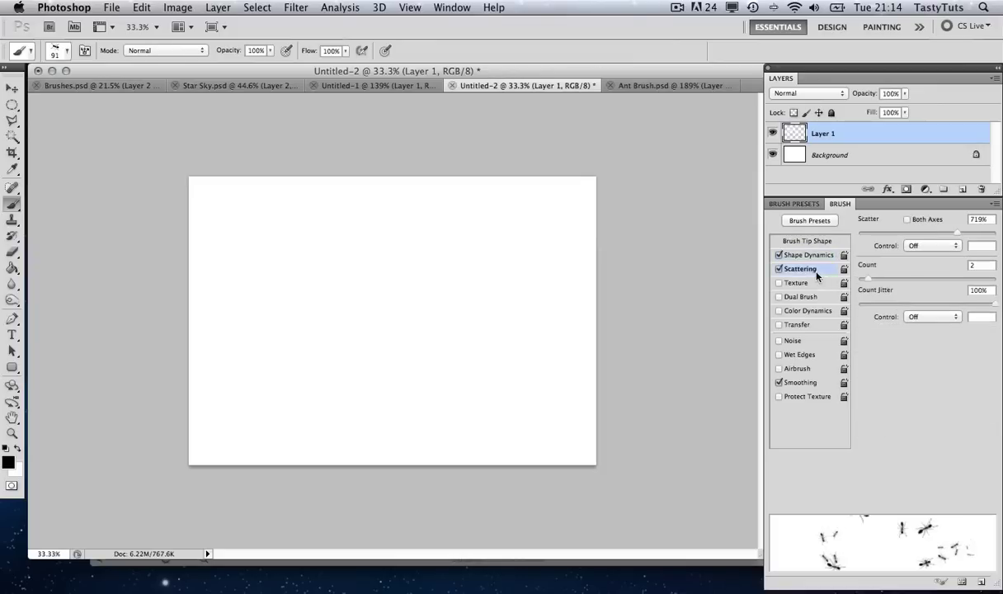
pyautogui.moveTo(949, 237); pyautogui.dragTo(976, 235)
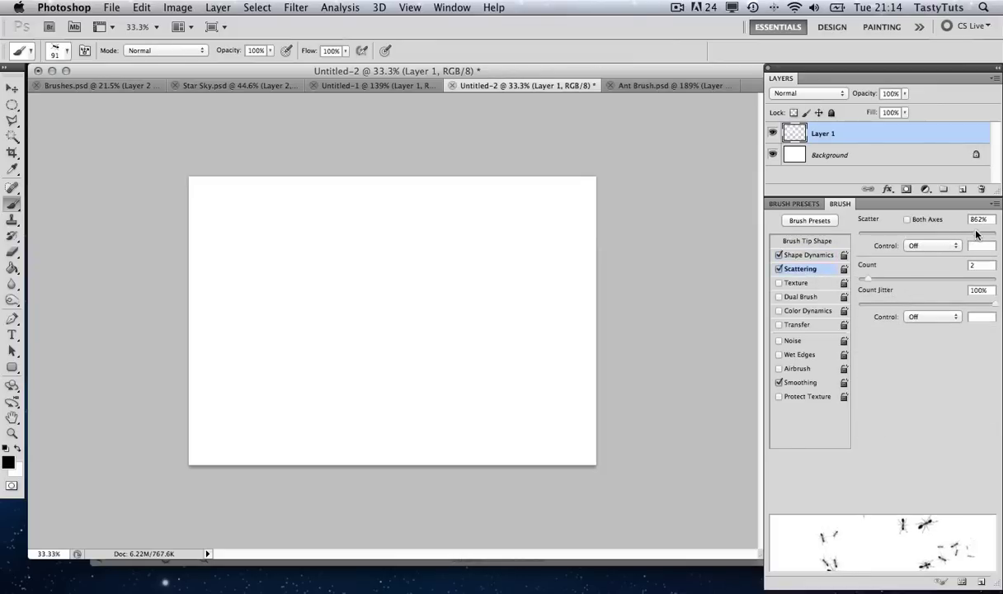
pyautogui.moveTo(878, 277); pyautogui.dragTo(859, 279)
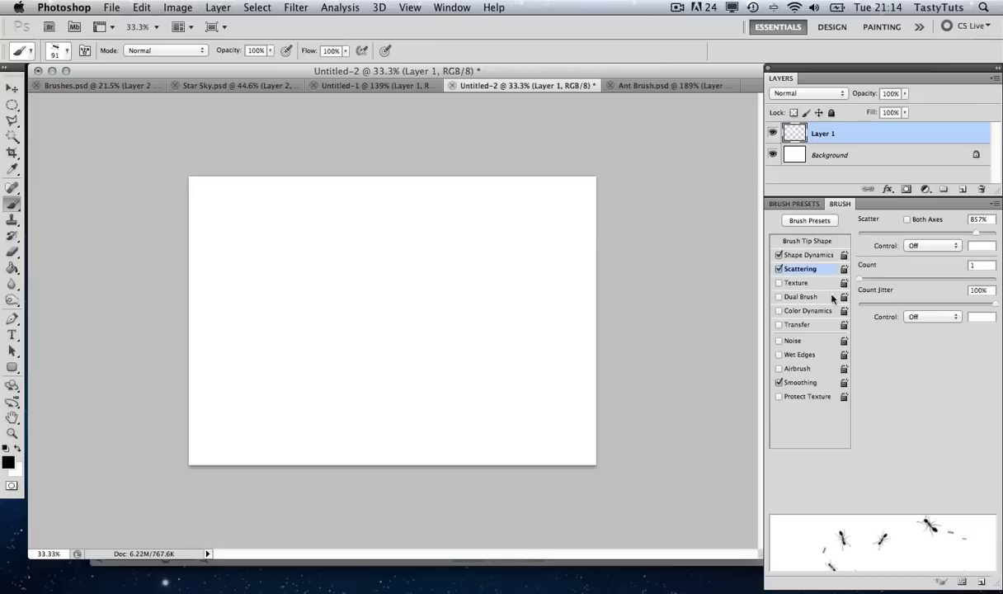
# Paint scattered ants across the whole canvas on Layer 1 with the 91 px ant brush.
pyautogui.moveTo(229, 399)
pyautogui.mouseDown()
pyautogui.moveTo(252, 355)
pyautogui.moveTo(286, 328)
pyautogui.moveTo(369, 332)
pyautogui.moveTo(506, 414)
pyautogui.mouseUp()
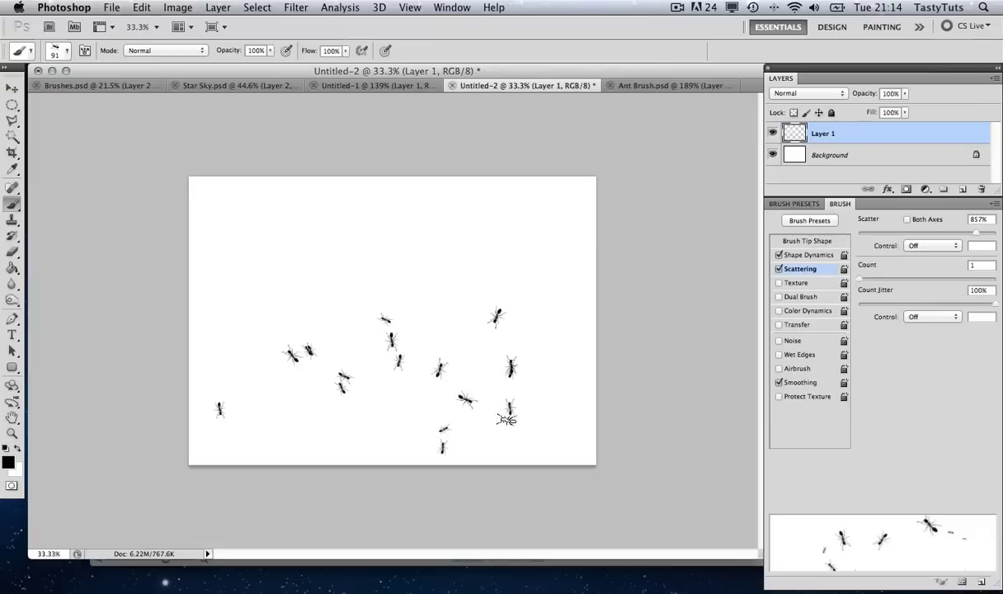
pyautogui.moveTo(493, 208)
pyautogui.mouseDown()
pyautogui.moveTo(424, 170)
pyautogui.moveTo(272, 159)
pyautogui.moveTo(290, 223)
pyautogui.moveTo(248, 247)
pyautogui.moveTo(253, 295)
pyautogui.mouseUp()
pyautogui.moveTo(238, 332)
pyautogui.mouseDown()
pyautogui.moveTo(339, 282)
pyautogui.moveTo(314, 265)
pyautogui.moveTo(450, 275)
pyautogui.moveTo(551, 304)
pyautogui.moveTo(555, 281)
pyautogui.moveTo(543, 274)
pyautogui.moveTo(625, 336)
pyautogui.moveTo(594, 404)
pyautogui.moveTo(311, 449)
pyautogui.moveTo(342, 431)
pyautogui.moveTo(246, 457)
pyautogui.moveTo(421, 350)
pyautogui.mouseUp()
# Enlarge the ant brush and paint some bigger ants over the canvas.
pyautogui.press(']')
pyautogui.press(']')
pyautogui.press(']')
pyautogui.press(']')
pyautogui.press(']')
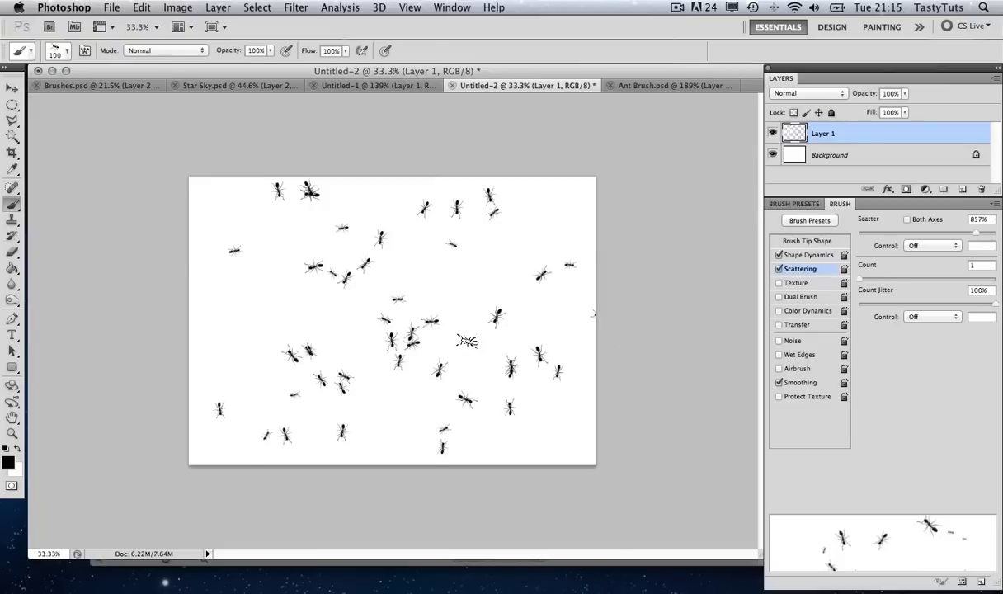
pyautogui.click(510, 307)
pyautogui.moveTo(349, 258)
pyautogui.mouseDown()
pyautogui.moveTo(231, 163)
pyautogui.moveTo(429, 252)
pyautogui.moveTo(524, 237)
pyautogui.moveTo(345, 322)
pyautogui.moveTo(230, 392)
pyautogui.moveTo(208, 422)
pyautogui.moveTo(639, 346)
pyautogui.moveTo(411, 402)
pyautogui.moveTo(343, 448)
pyautogui.moveTo(502, 259)
pyautogui.moveTo(524, 261)
pyautogui.moveTo(498, 199)
pyautogui.moveTo(459, 177)
pyautogui.moveTo(361, 169)
pyautogui.moveTo(386, 193)
pyautogui.moveTo(350, 229)
pyautogui.moveTo(222, 191)
pyautogui.mouseUp()
# Reduce the ant brush to 90 px and paint more small ants among the large ones.
pyautogui.press('[')
pyautogui.press('[')
pyautogui.press('[')
pyautogui.press('[')
pyautogui.press('[')
pyautogui.moveTo(565, 425)
pyautogui.mouseDown()
pyautogui.moveTo(462, 361)
pyautogui.moveTo(316, 301)
pyautogui.moveTo(198, 328)
pyautogui.moveTo(446, 295)
pyautogui.mouseUp()
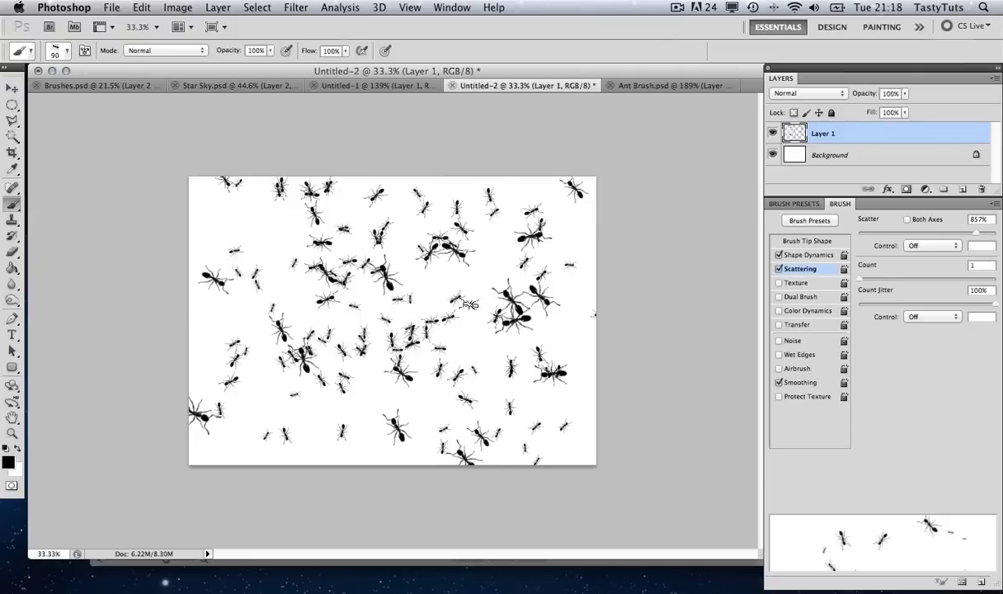